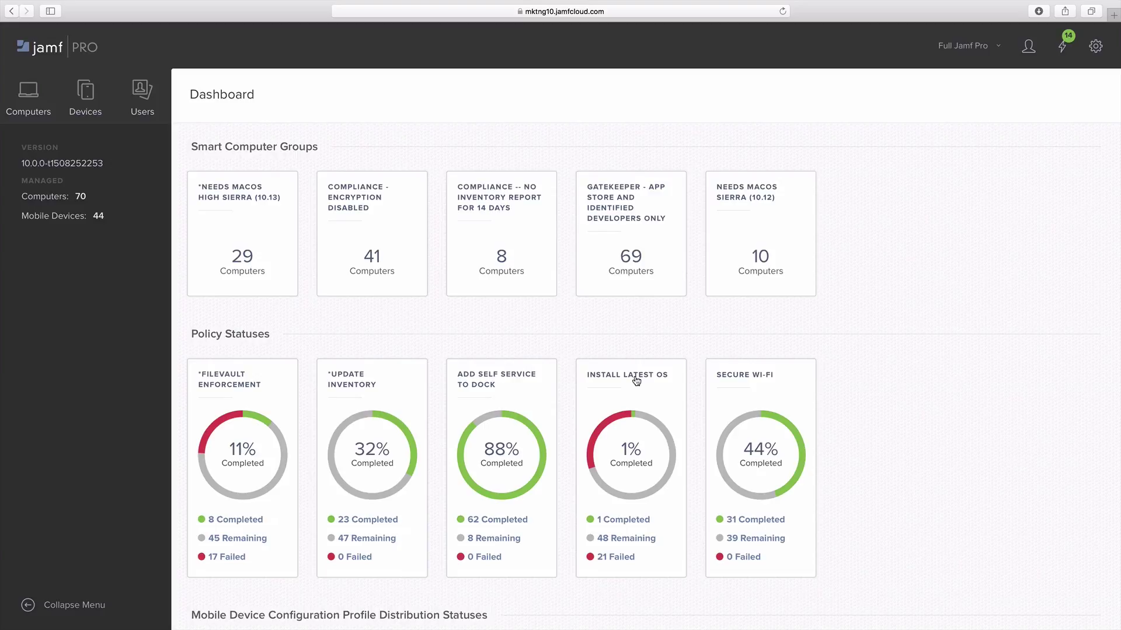
{"action": "scroll", "coordinate": [636, 381], "scroll_direction": "down", "scroll_amount": 1}
{"action": "scroll", "coordinate": [636, 380], "scroll_direction": "down", "scroll_amount": 1}
{"action": "scroll", "coordinate": [636, 380], "scroll_direction": "down", "scroll_amount": 1}
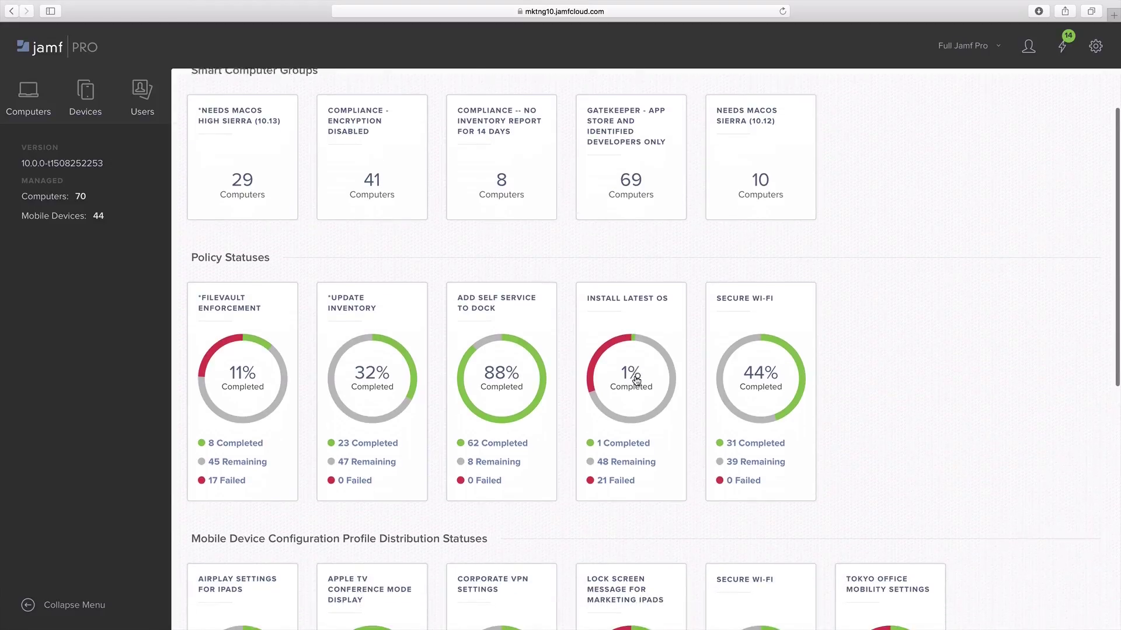
{"action": "scroll", "coordinate": [635, 380], "scroll_direction": "down", "scroll_amount": 1}
{"action": "scroll", "coordinate": [636, 380], "scroll_direction": "down", "scroll_amount": 1}
{"action": "scroll", "coordinate": [636, 380], "scroll_direction": "down", "scroll_amount": 1}
{"action": "scroll", "coordinate": [635, 380], "scroll_direction": "down", "scroll_amount": 1}
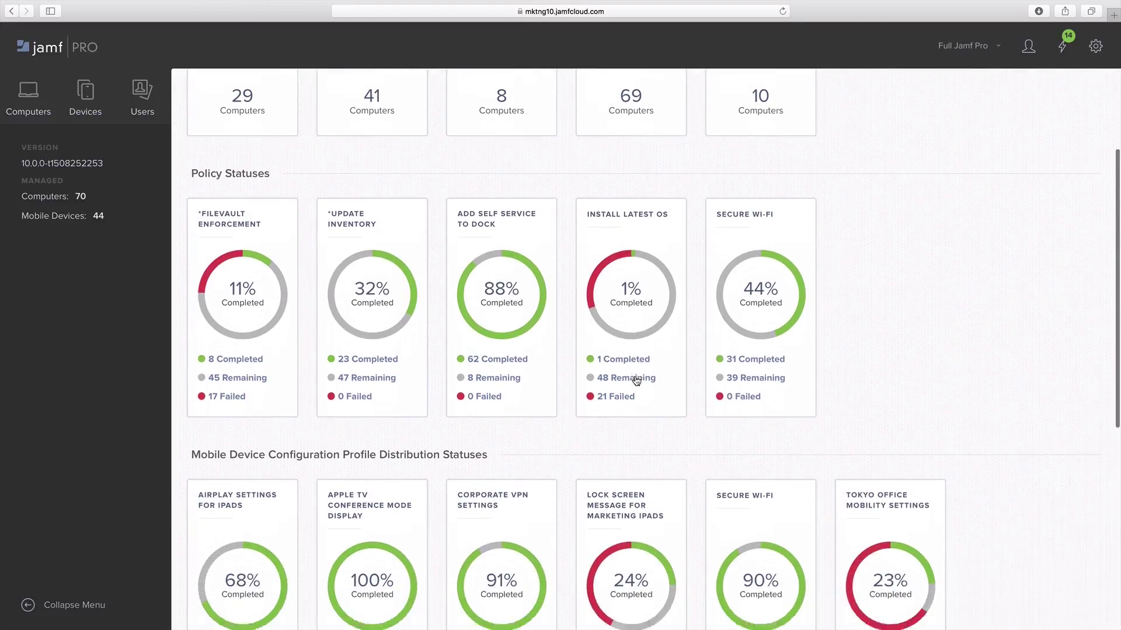
{"action": "scroll", "coordinate": [636, 380], "scroll_direction": "down", "scroll_amount": 1}
{"action": "scroll", "coordinate": [636, 381], "scroll_direction": "down", "scroll_amount": 1}
{"action": "scroll", "coordinate": [636, 380], "scroll_direction": "down", "scroll_amount": 1}
{"action": "scroll", "coordinate": [636, 380], "scroll_direction": "down", "scroll_amount": 1}
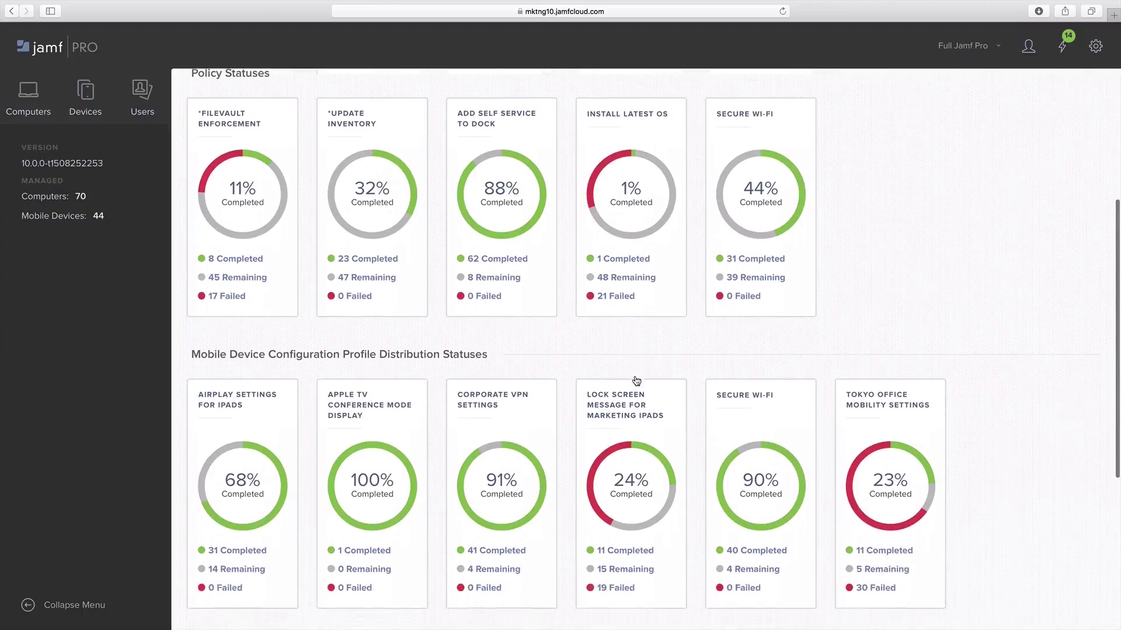
{"action": "scroll", "coordinate": [635, 380], "scroll_direction": "down", "scroll_amount": 1}
{"action": "scroll", "coordinate": [635, 380], "scroll_direction": "down", "scroll_amount": 1}
{"action": "scroll", "coordinate": [635, 380], "scroll_direction": "down", "scroll_amount": 1}
{"action": "scroll", "coordinate": [636, 380], "scroll_direction": "down", "scroll_amount": 1}
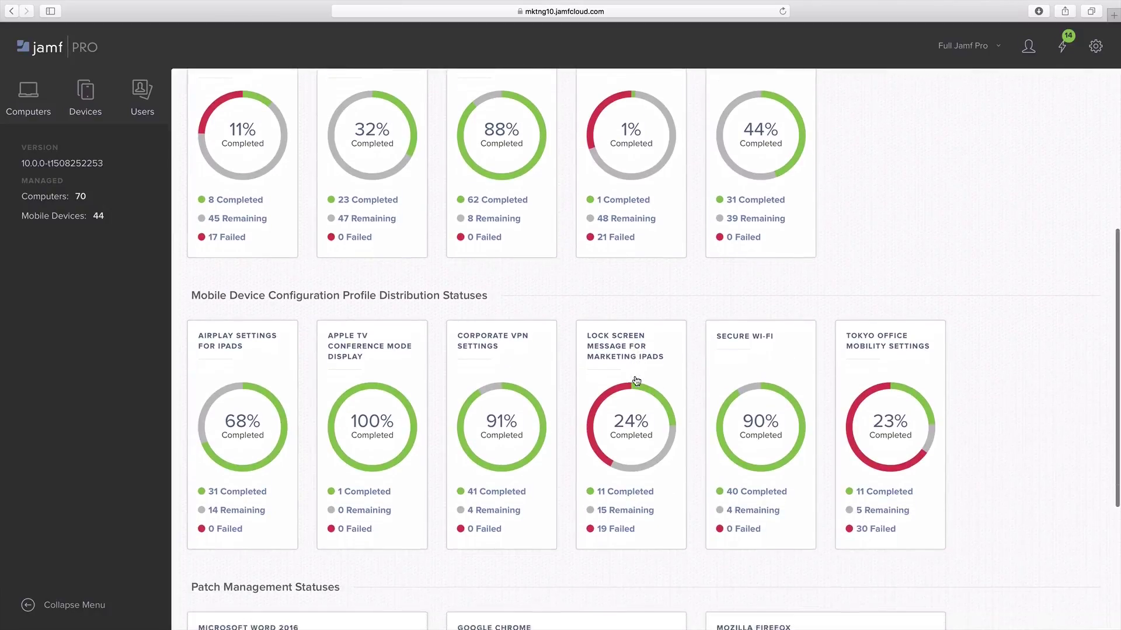
{"action": "scroll", "coordinate": [636, 380], "scroll_direction": "down", "scroll_amount": 1}
{"action": "scroll", "coordinate": [636, 380], "scroll_direction": "down", "scroll_amount": 1}
{"action": "scroll", "coordinate": [636, 380], "scroll_direction": "down", "scroll_amount": 1}
{"action": "scroll", "coordinate": [636, 381], "scroll_direction": "down", "scroll_amount": 1}
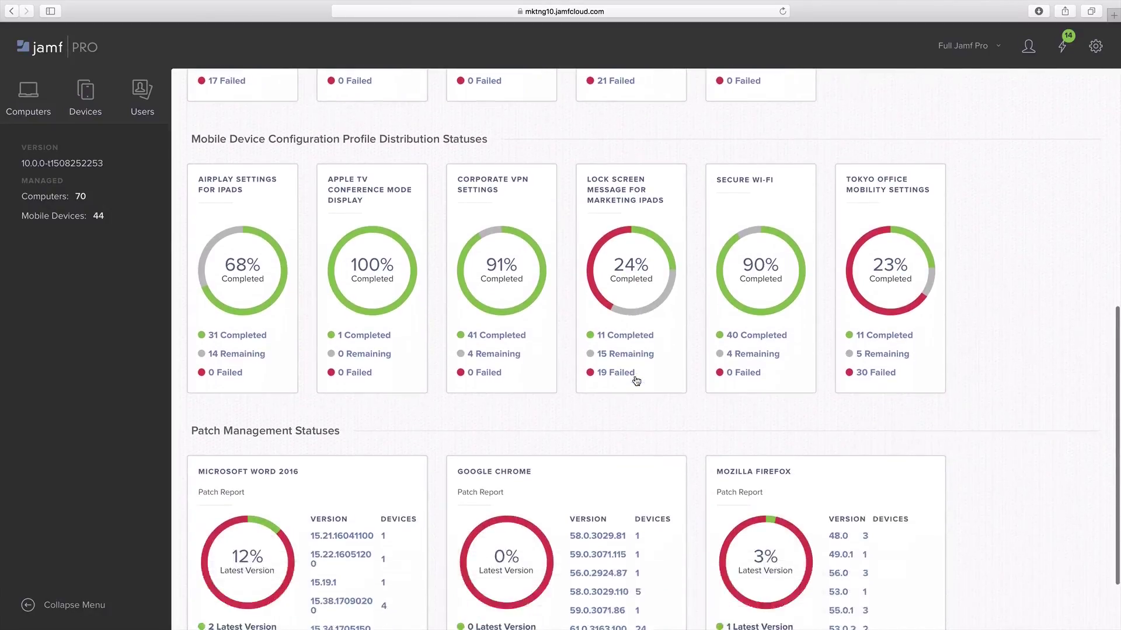
{"action": "scroll", "coordinate": [636, 380], "scroll_direction": "down", "scroll_amount": 1}
{"action": "scroll", "coordinate": [635, 380], "scroll_direction": "down", "scroll_amount": 1}
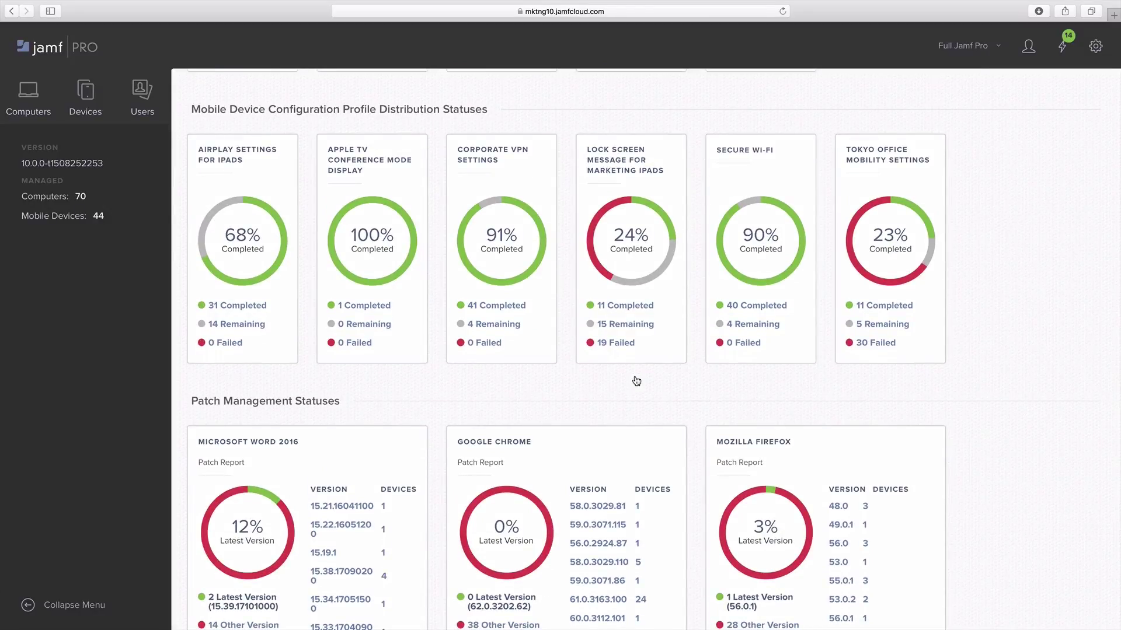
- Open the Jamf Pro All Settings page from the gear icon at top right
{"action": "left_click", "coordinate": [1096, 46]}
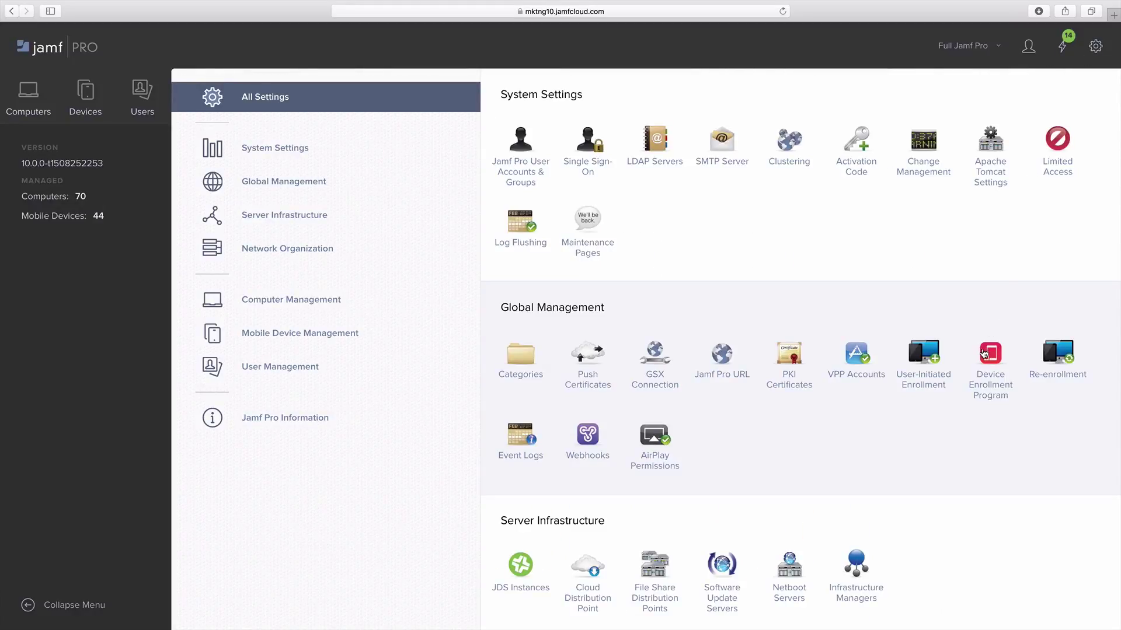
- Open the DEP Token under Device Enrollment Program and view its five assigned devices
{"action": "left_click", "coordinate": [984, 353]}
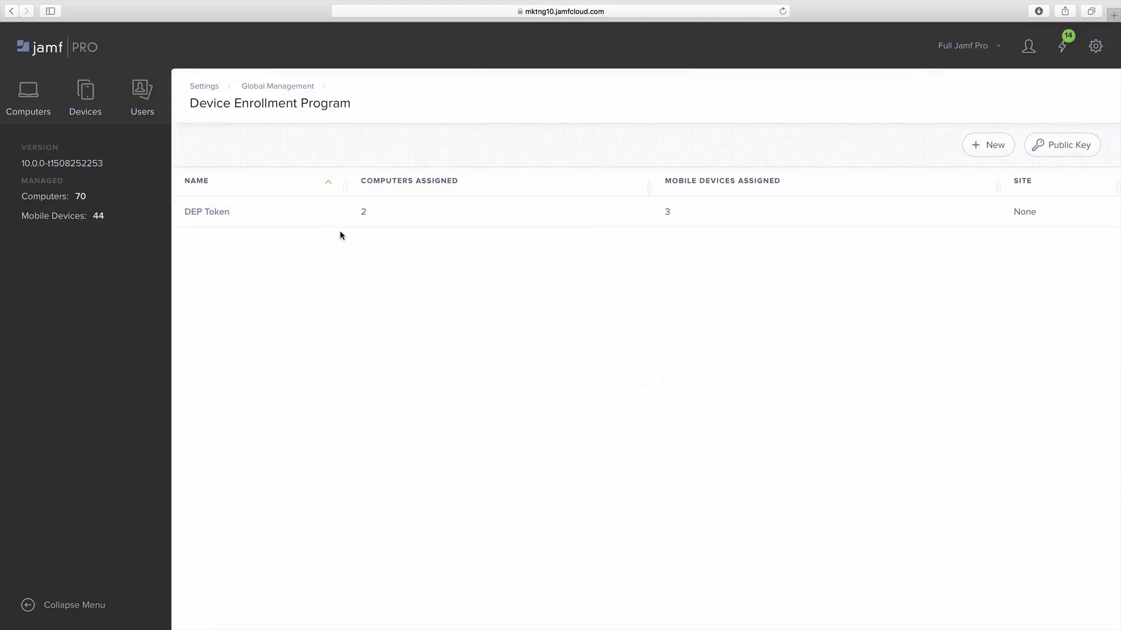
{"action": "left_click", "coordinate": [204, 215]}
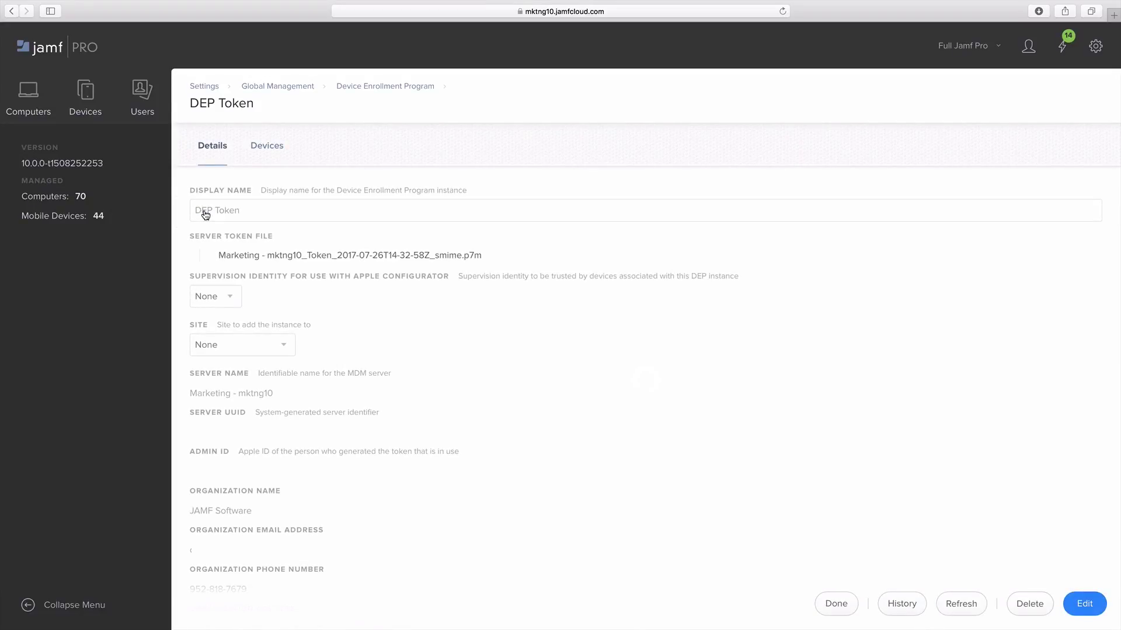
{"action": "left_click", "coordinate": [271, 150]}
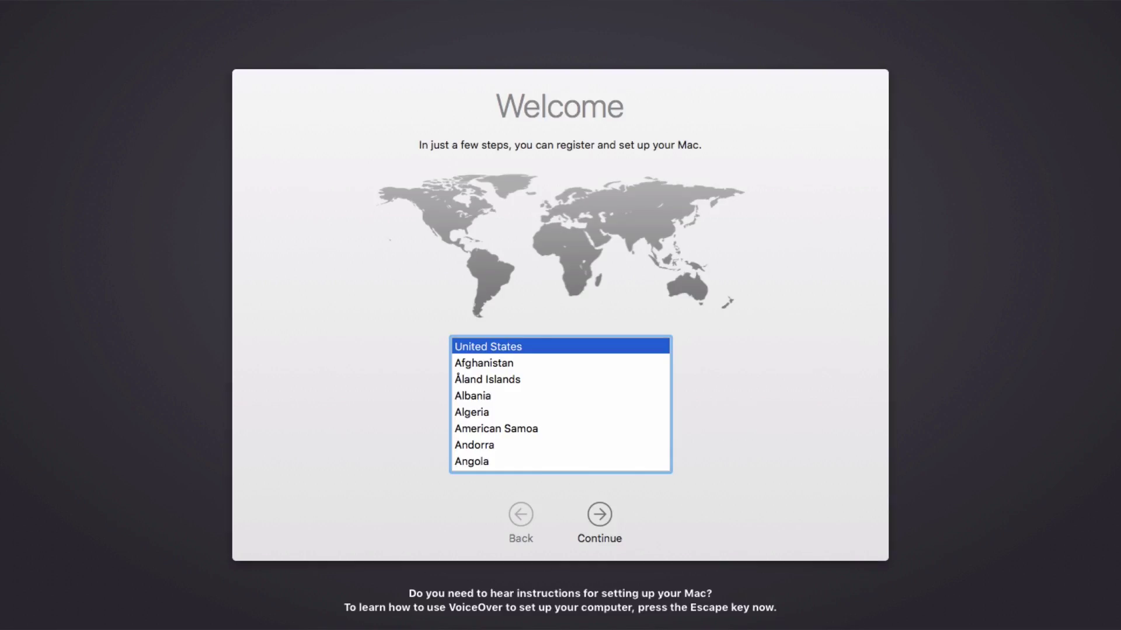
- Continue past the country and Wi-Fi screens to finish Mac enrollment and setup
{"action": "key", "text": "Return"}
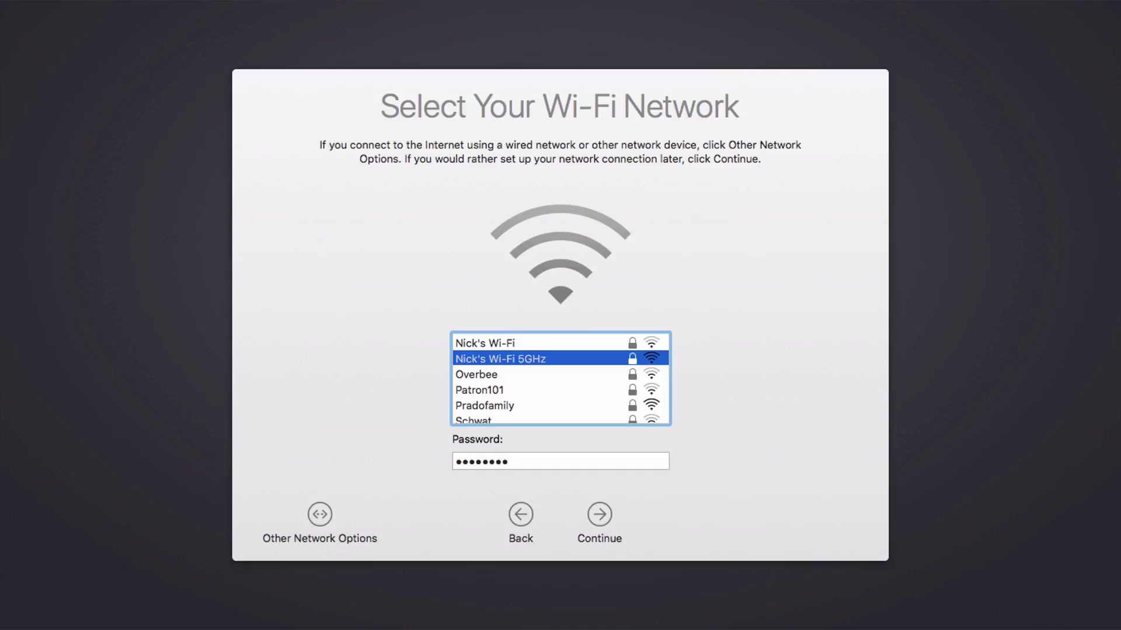
{"action": "key", "text": "Return"}
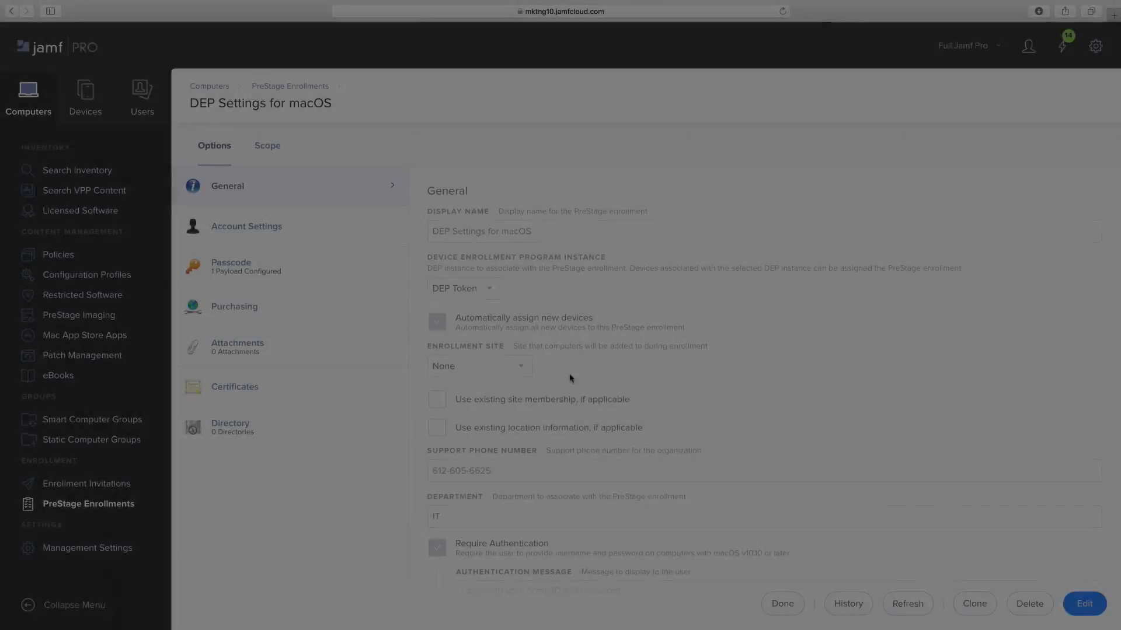
{"action": "scroll", "coordinate": [569, 376], "scroll_direction": "down", "scroll_amount": 1}
{"action": "scroll", "coordinate": [569, 376], "scroll_direction": "down", "scroll_amount": 1}
{"action": "scroll", "coordinate": [570, 376], "scroll_direction": "down", "scroll_amount": 1}
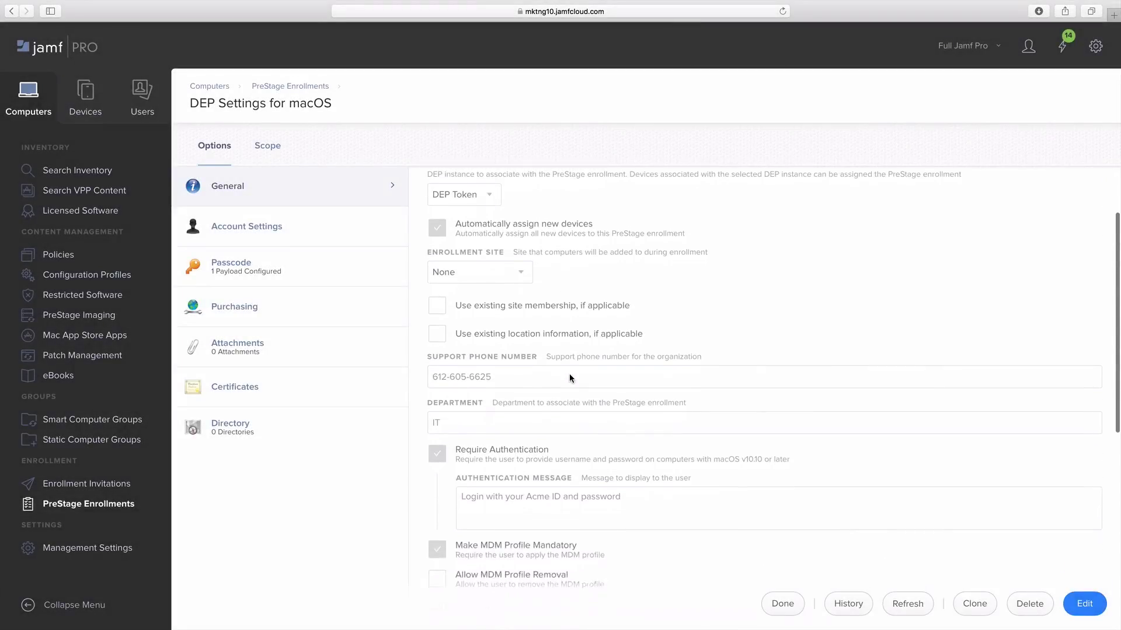
{"action": "scroll", "coordinate": [569, 375], "scroll_direction": "down", "scroll_amount": 1}
{"action": "scroll", "coordinate": [569, 375], "scroll_direction": "down", "scroll_amount": 1}
{"action": "scroll", "coordinate": [569, 374], "scroll_direction": "down", "scroll_amount": 1}
{"action": "scroll", "coordinate": [569, 374], "scroll_direction": "down", "scroll_amount": 1}
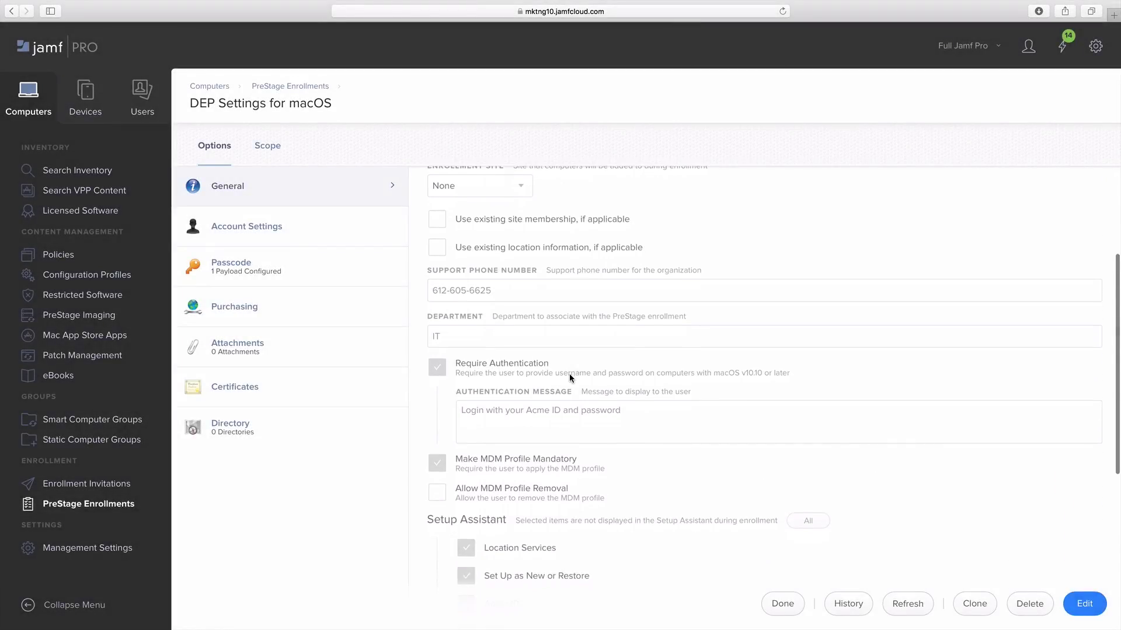
{"action": "scroll", "coordinate": [569, 374], "scroll_direction": "down", "scroll_amount": 2}
{"action": "scroll", "coordinate": [570, 374], "scroll_direction": "down", "scroll_amount": 1}
{"action": "scroll", "coordinate": [569, 373], "scroll_direction": "down", "scroll_amount": 1}
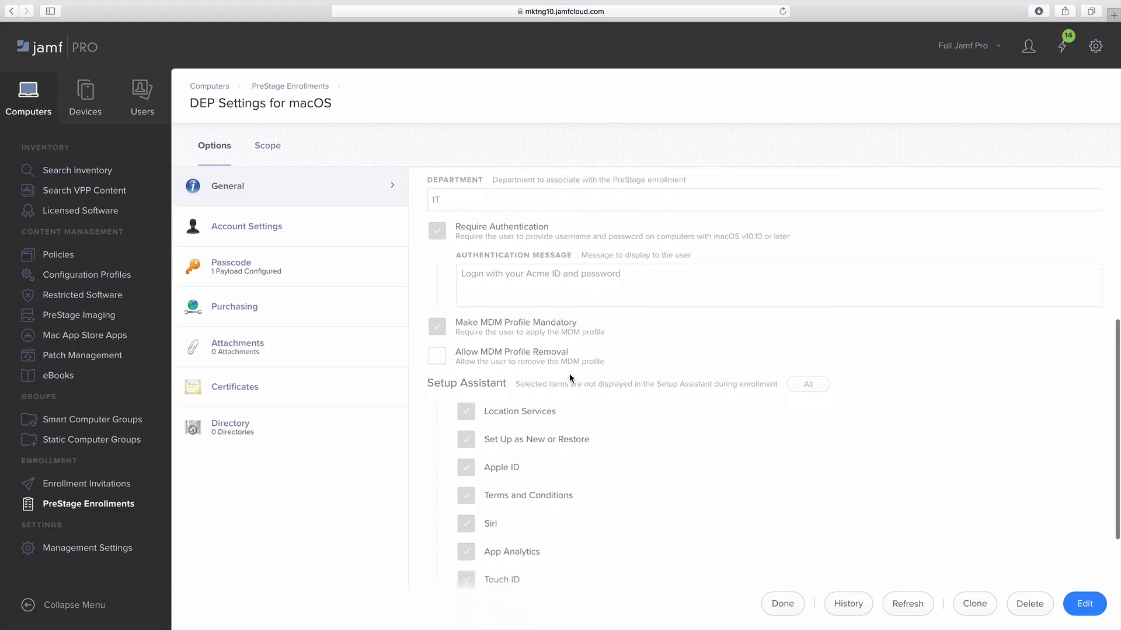
{"action": "scroll", "coordinate": [569, 375], "scroll_direction": "down", "scroll_amount": 2}
{"action": "scroll", "coordinate": [569, 374], "scroll_direction": "down", "scroll_amount": 2}
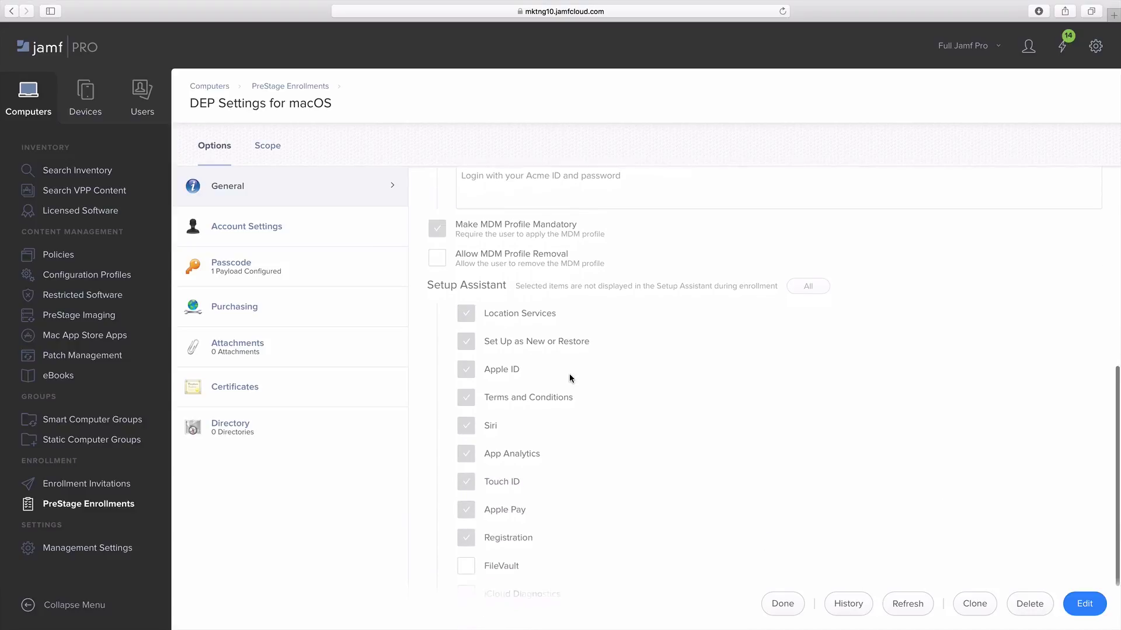
- Review the Account Settings of the DEP Settings for macOS prestage enrollment
{"action": "left_click", "coordinate": [300, 228]}
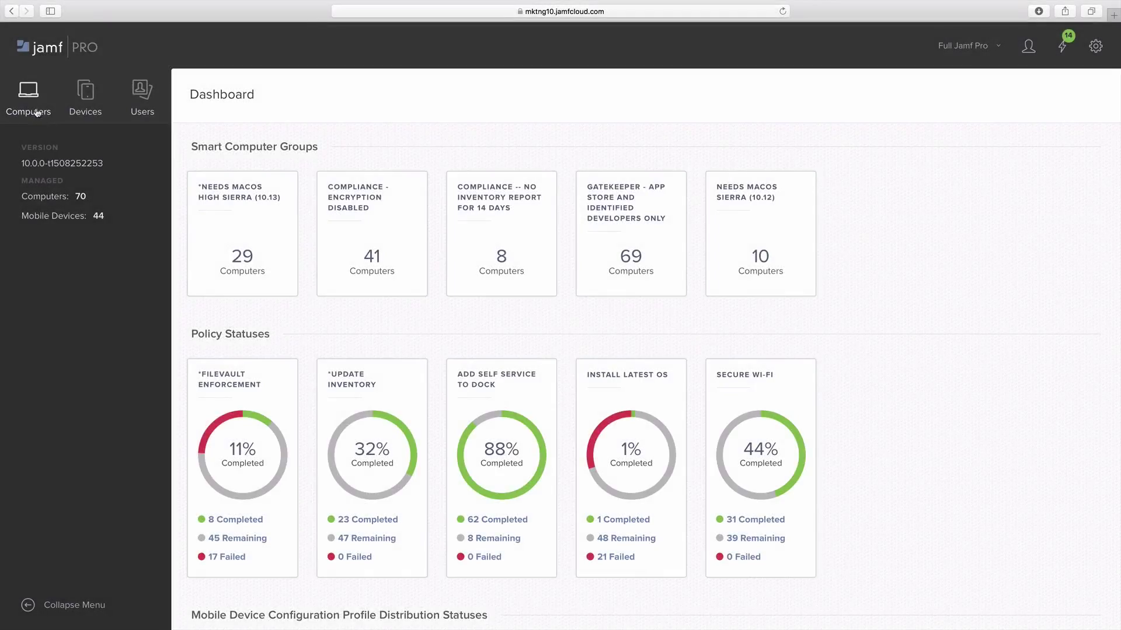
- Start a new macOS configuration profile and browse its Passcode, Network and VPN payloads
{"action": "left_click", "coordinate": [35, 109]}
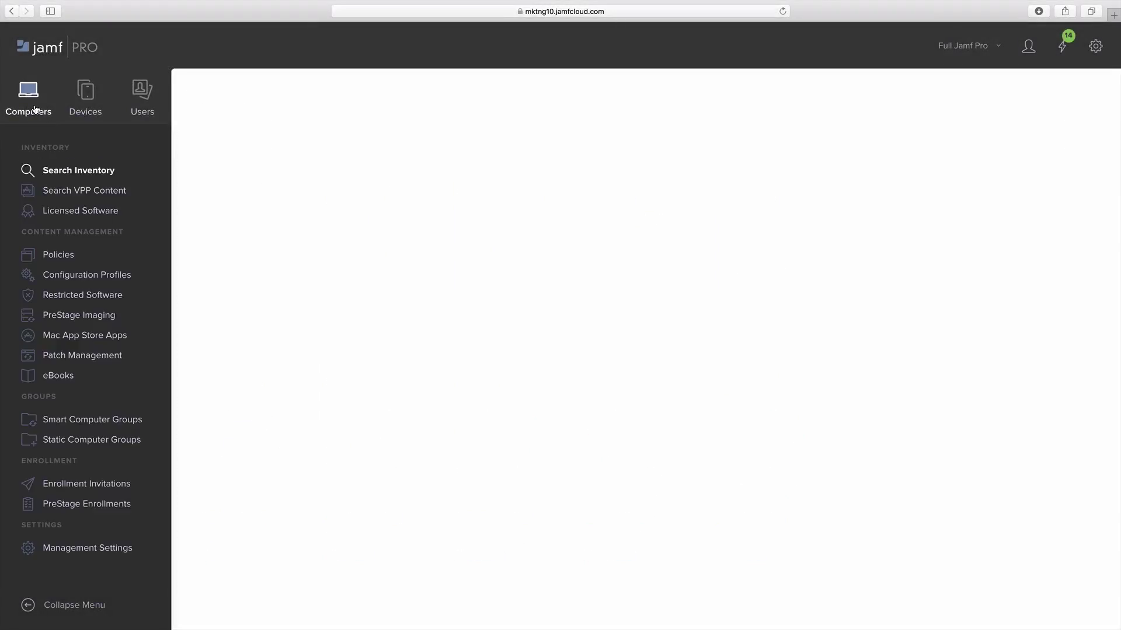
{"action": "left_click", "coordinate": [62, 277]}
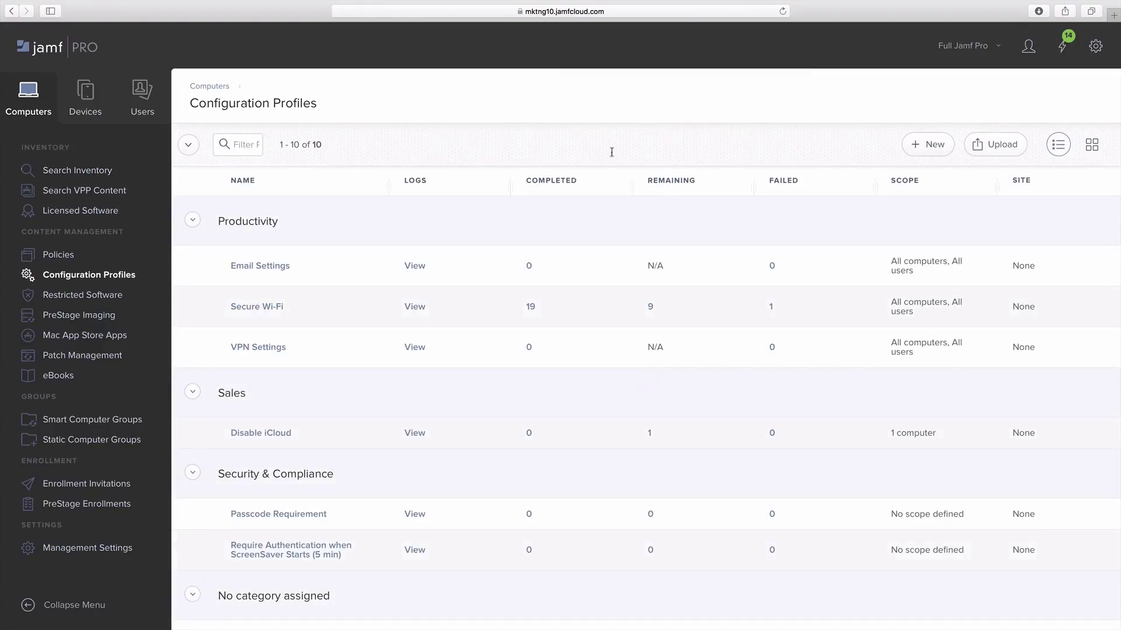
{"action": "left_click", "coordinate": [944, 147]}
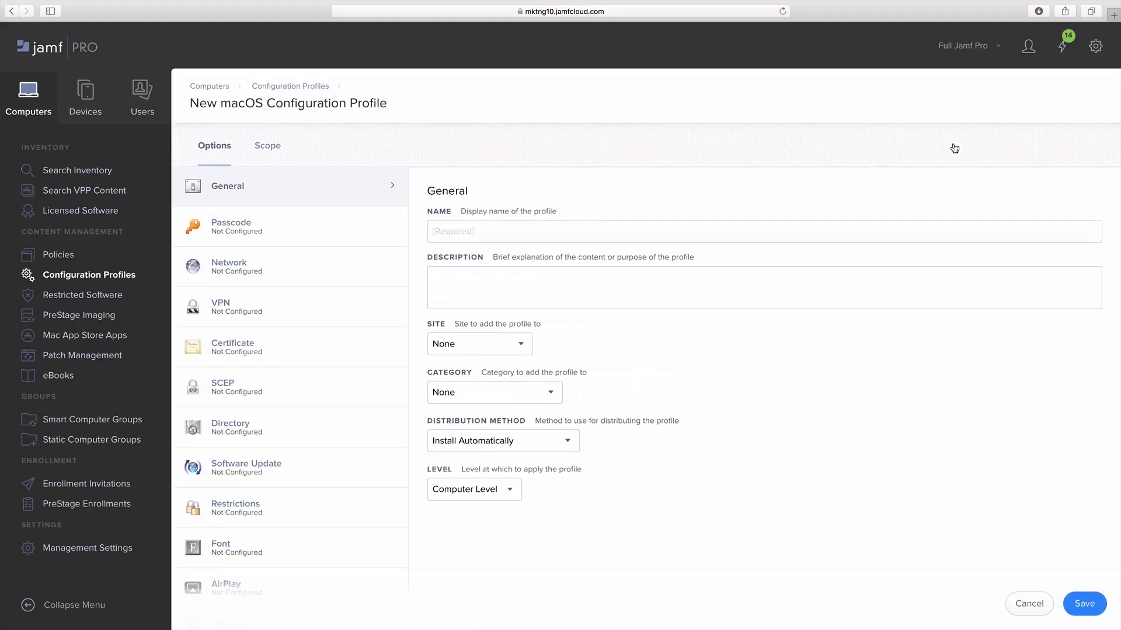
{"action": "left_click", "coordinate": [353, 231]}
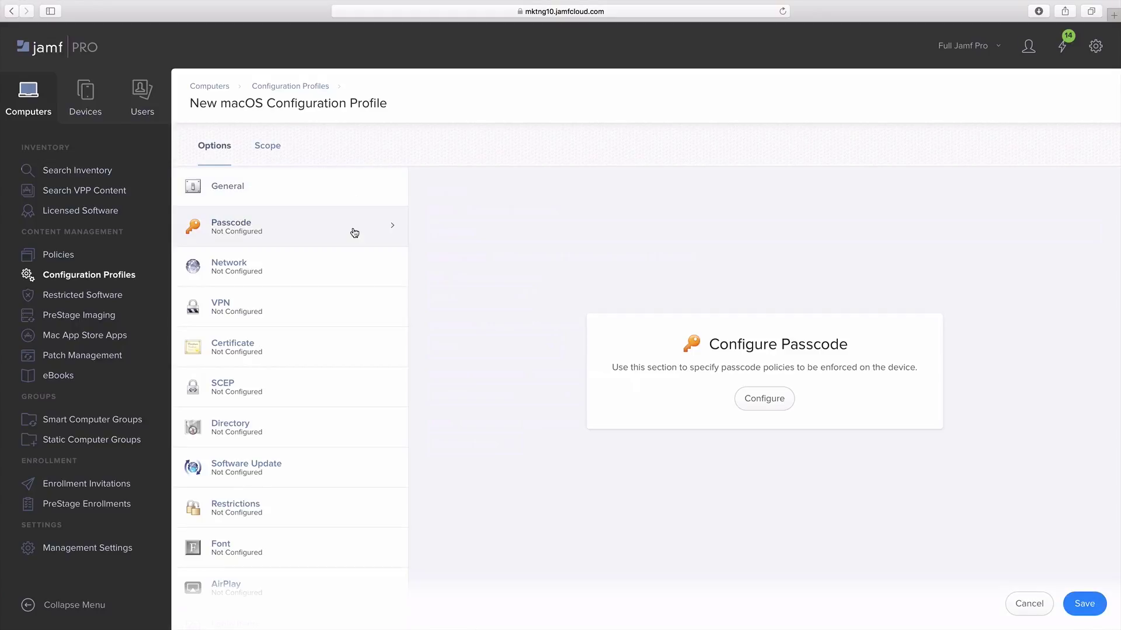
{"action": "left_click", "coordinate": [322, 269]}
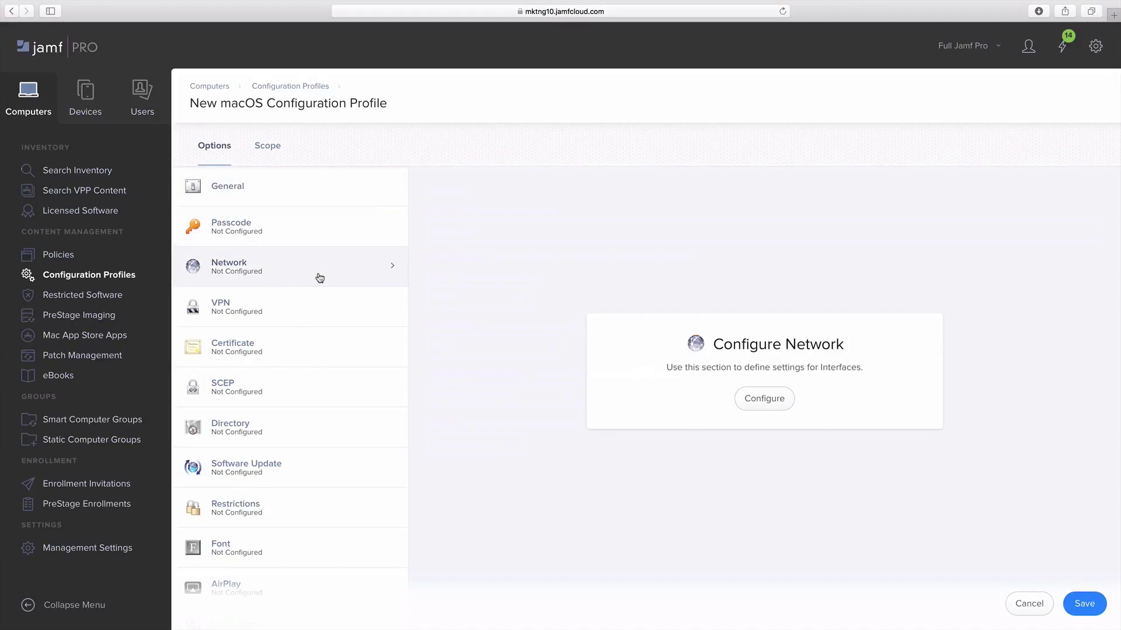
{"action": "left_click", "coordinate": [321, 307]}
{"action": "scroll", "coordinate": [321, 307], "scroll_direction": "down", "scroll_amount": 3}
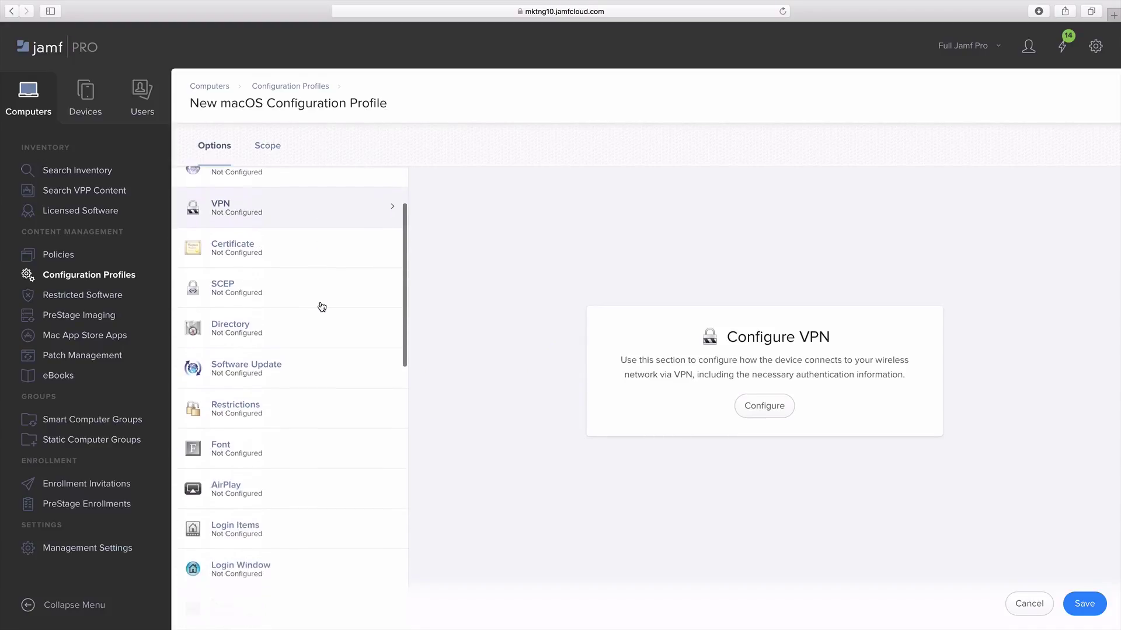
{"action": "scroll", "coordinate": [321, 307], "scroll_direction": "down", "scroll_amount": 3}
{"action": "scroll", "coordinate": [322, 307], "scroll_direction": "down", "scroll_amount": 4}
{"action": "scroll", "coordinate": [321, 307], "scroll_direction": "down", "scroll_amount": 1}
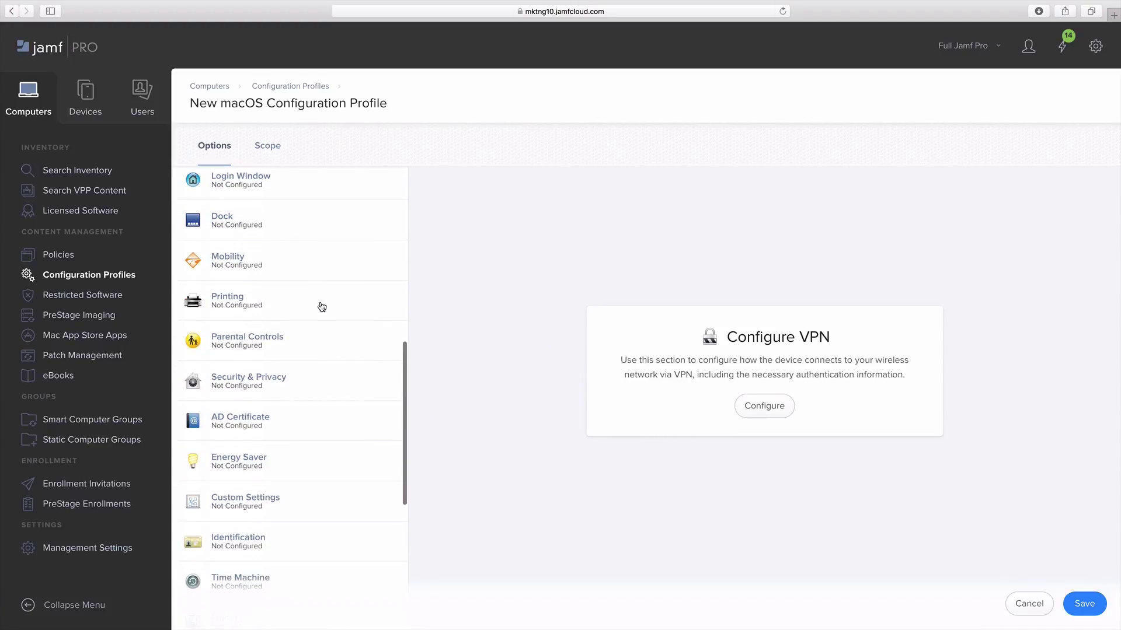
- Add an Energy Saver payload to the new configuration profile
{"action": "left_click", "coordinate": [287, 461]}
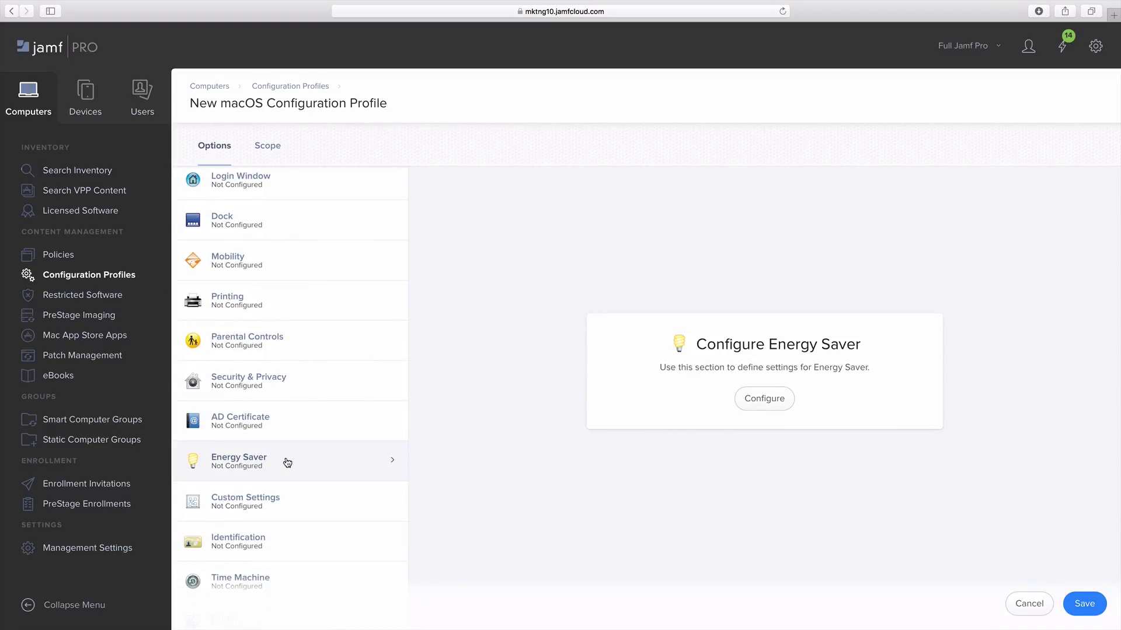
{"action": "left_click", "coordinate": [746, 401]}
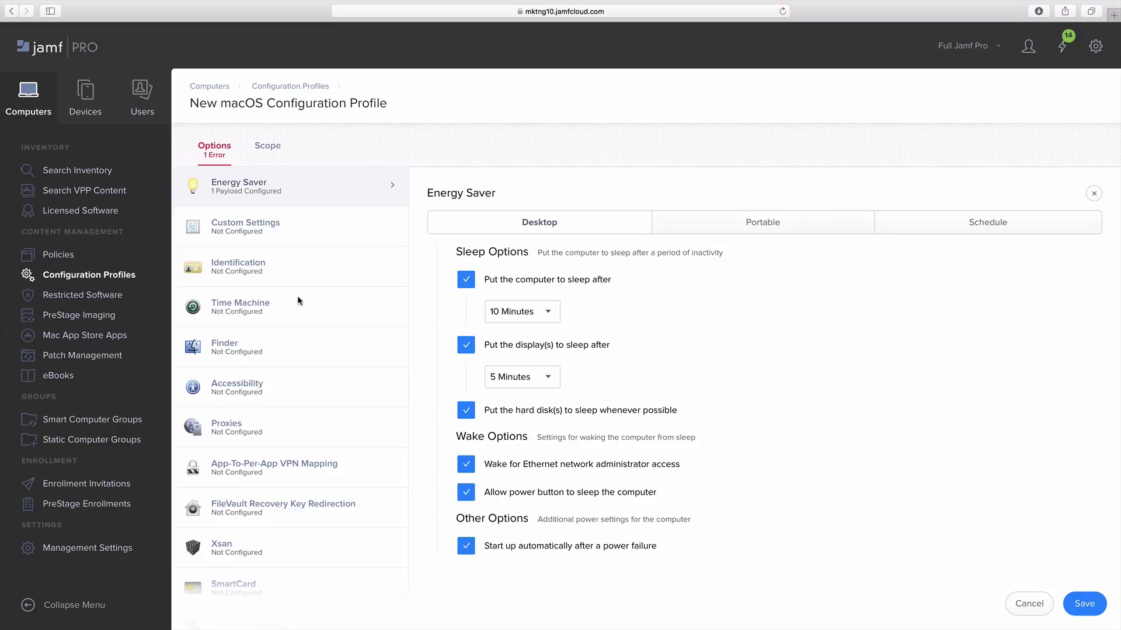
{"action": "left_click", "coordinate": [68, 260]}
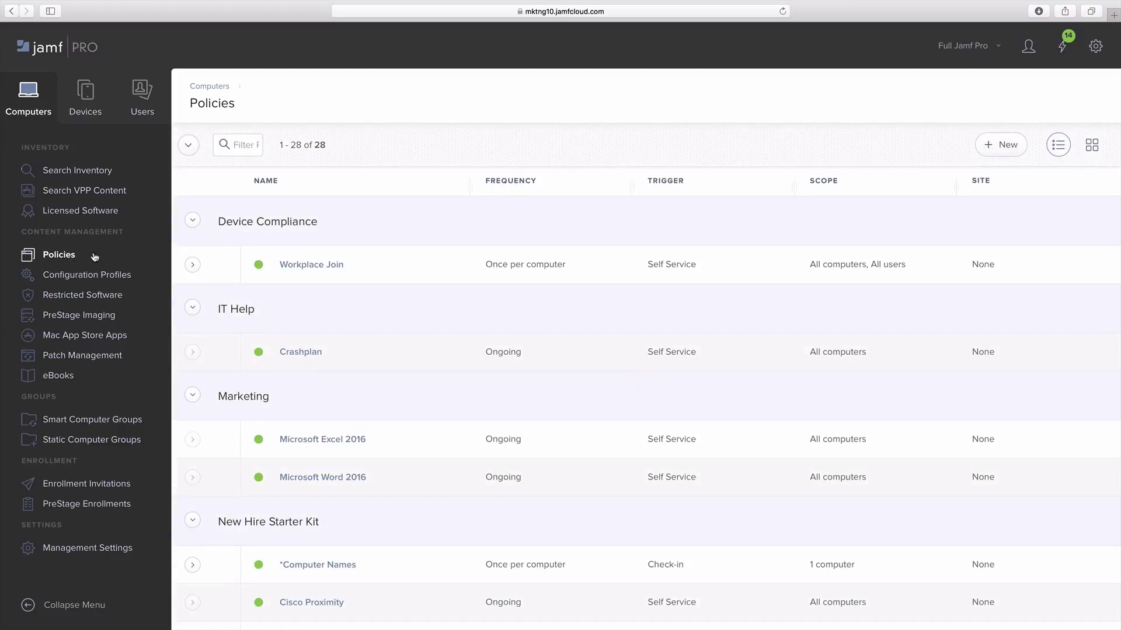
- Create a new policy triggered at recurring check-in, running once every week
{"action": "left_click", "coordinate": [995, 145]}
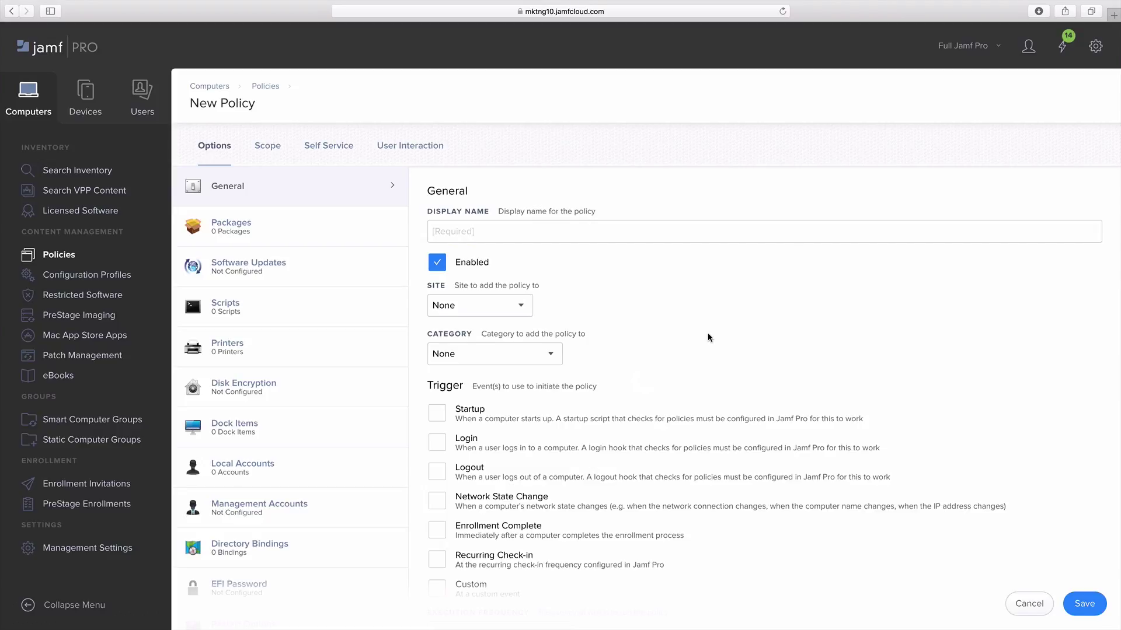
{"action": "left_click", "coordinate": [607, 230]}
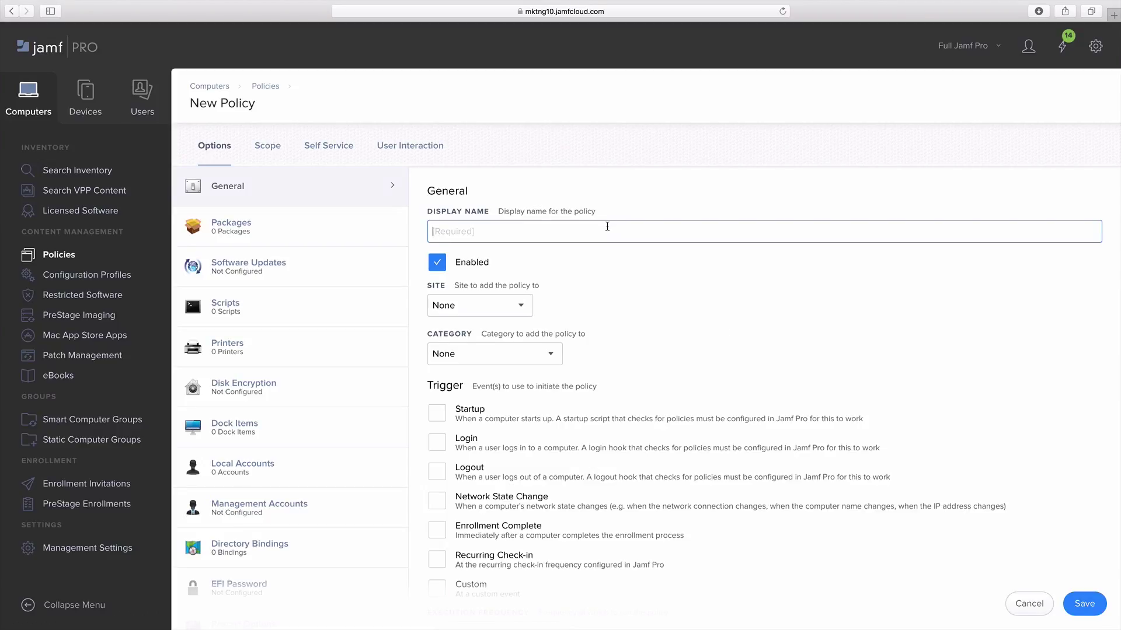
{"action": "type", "text": "Set Time Zone"}
{"action": "scroll", "coordinate": [494, 382], "scroll_direction": "down", "scroll_amount": 2}
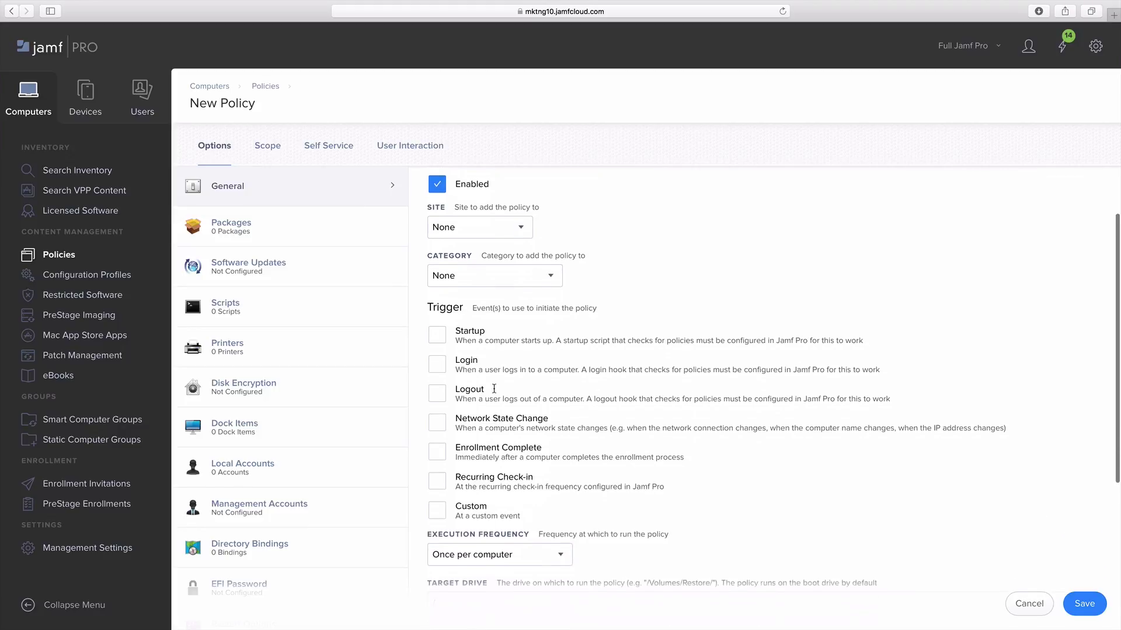
{"action": "left_click", "coordinate": [440, 476]}
{"action": "scroll", "coordinate": [440, 473], "scroll_direction": "down", "scroll_amount": 1}
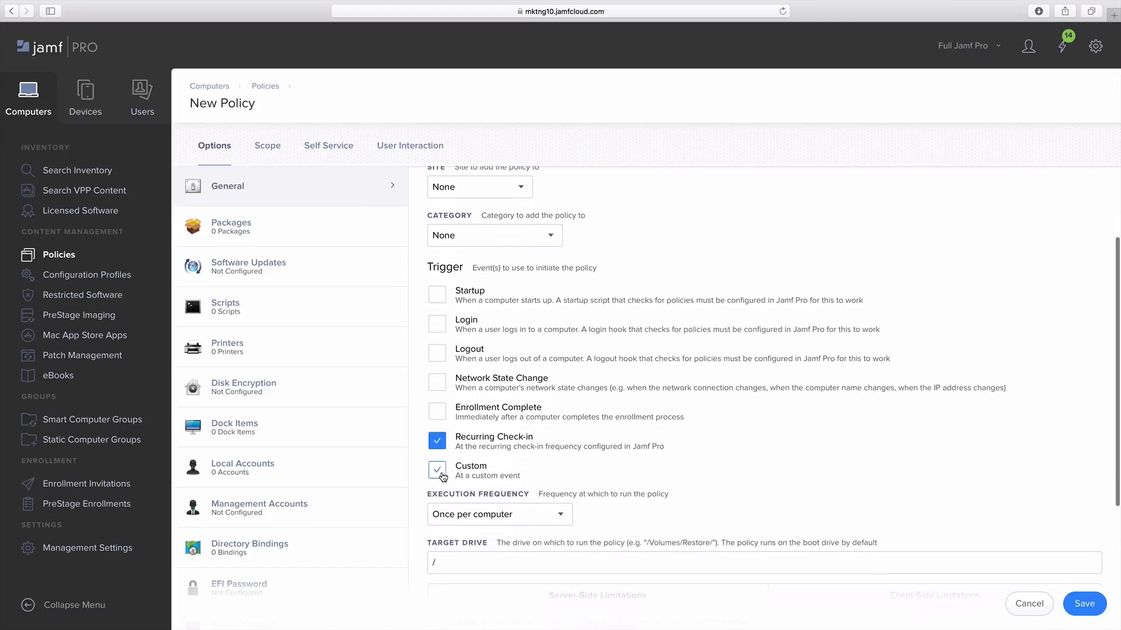
{"action": "left_click", "coordinate": [481, 514]}
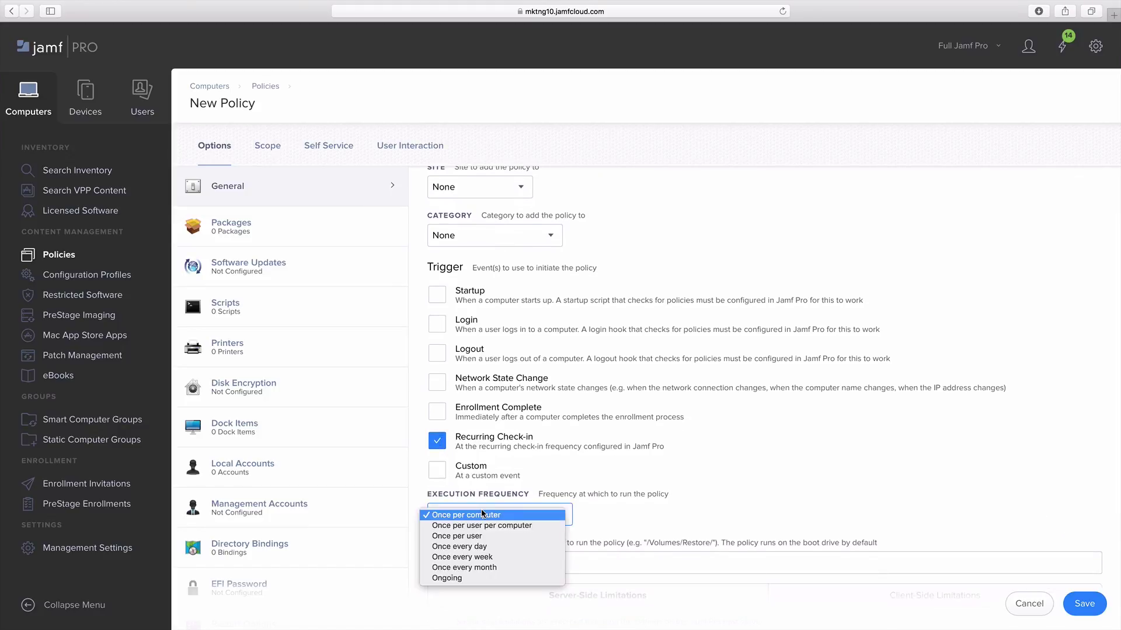
{"action": "left_click", "coordinate": [479, 556]}
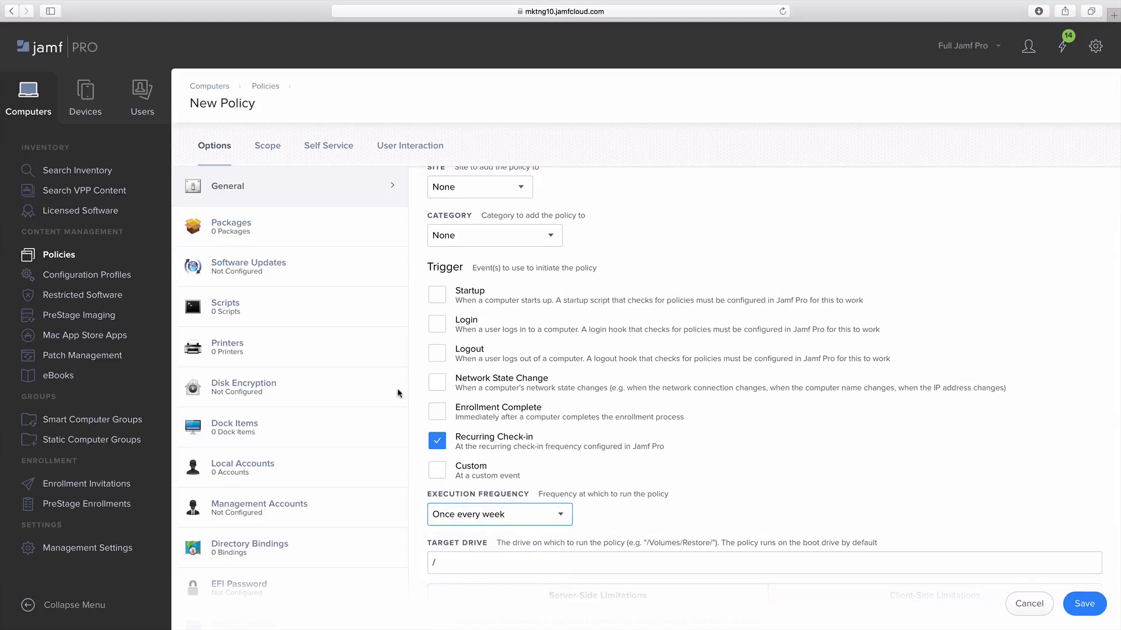
- Browse the policy's Packages and Scripts sections to list scripts such as Set Time Zone
{"action": "left_click", "coordinate": [354, 240]}
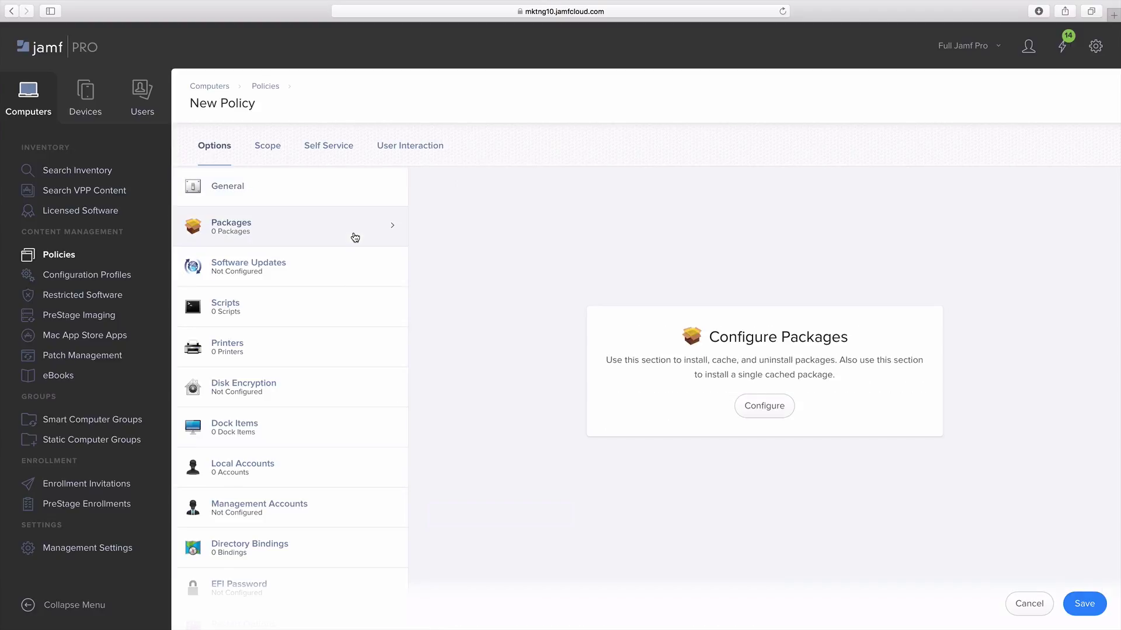
{"action": "left_click", "coordinate": [353, 298]}
{"action": "left_click", "coordinate": [757, 401]}
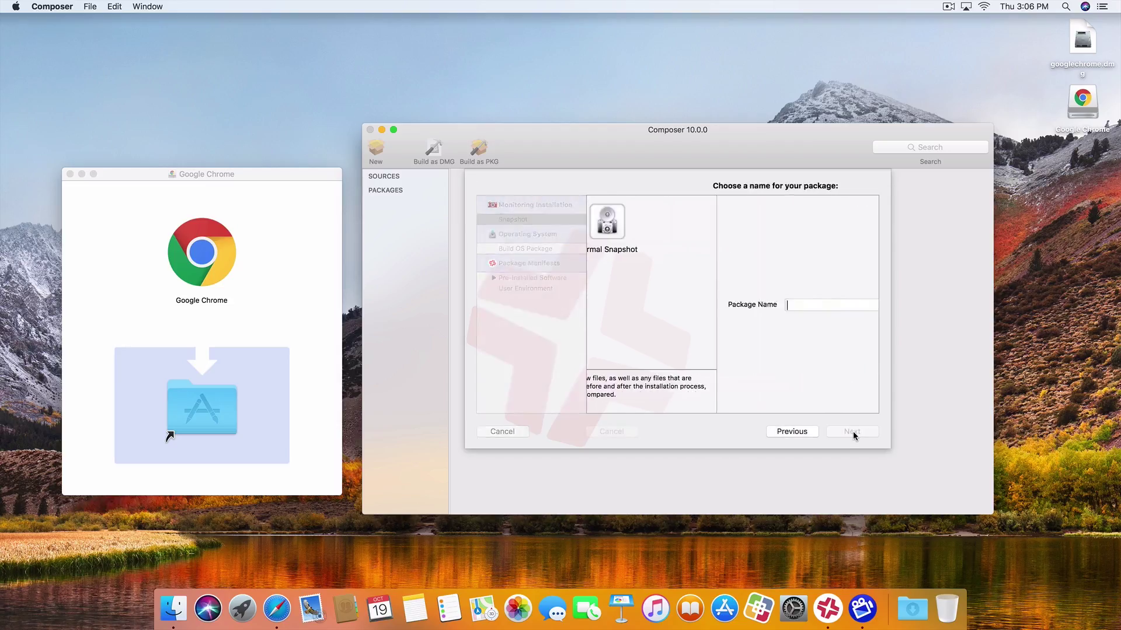
{"action": "type", "text": "Google Chrome 61.0.3163.100"}
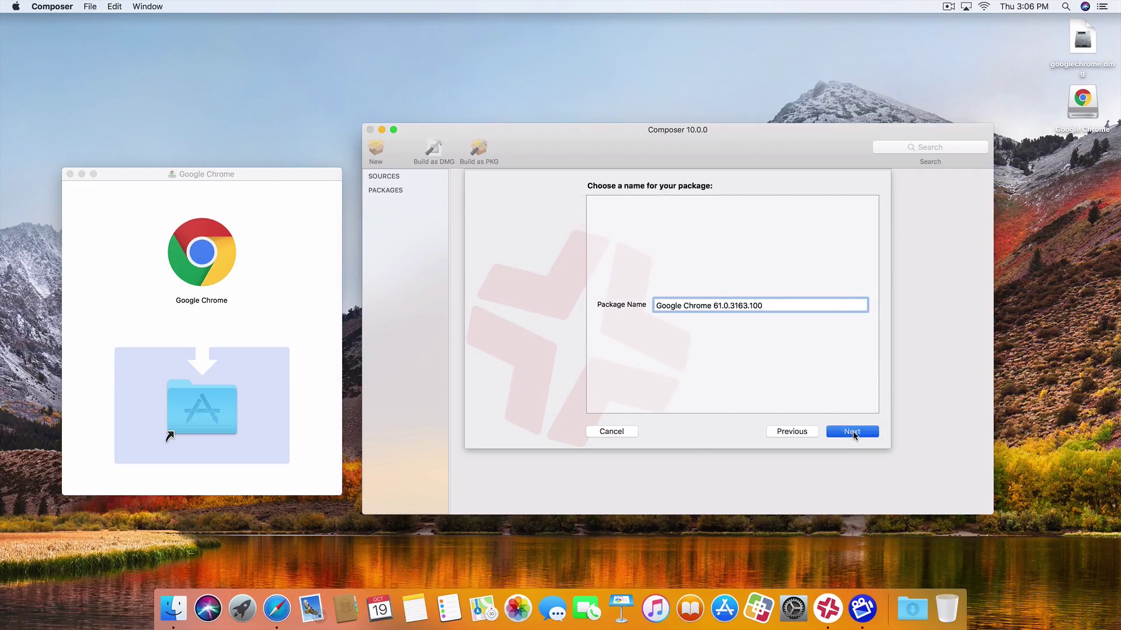
- Confirm 'Google Chrome 61.0.3163.100' as the package name and take the snapshot
{"action": "left_click", "coordinate": [852, 432]}
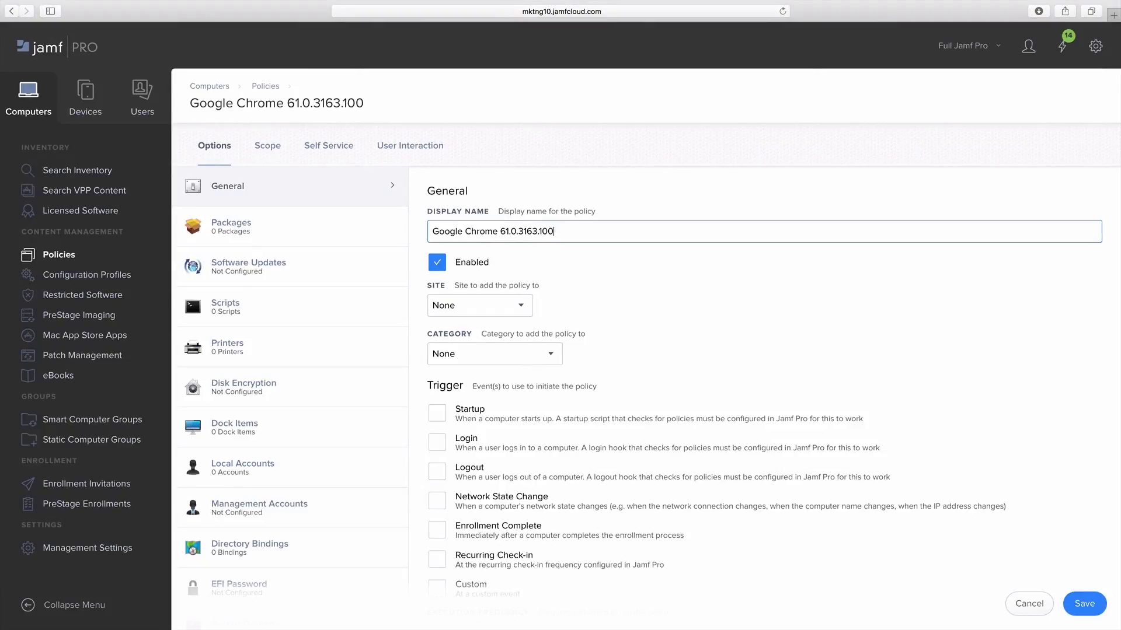
- Trigger the Chrome policy at recurring check-in and enrollment, add the Chrome 61 package, and save
{"action": "left_click", "coordinate": [436, 559]}
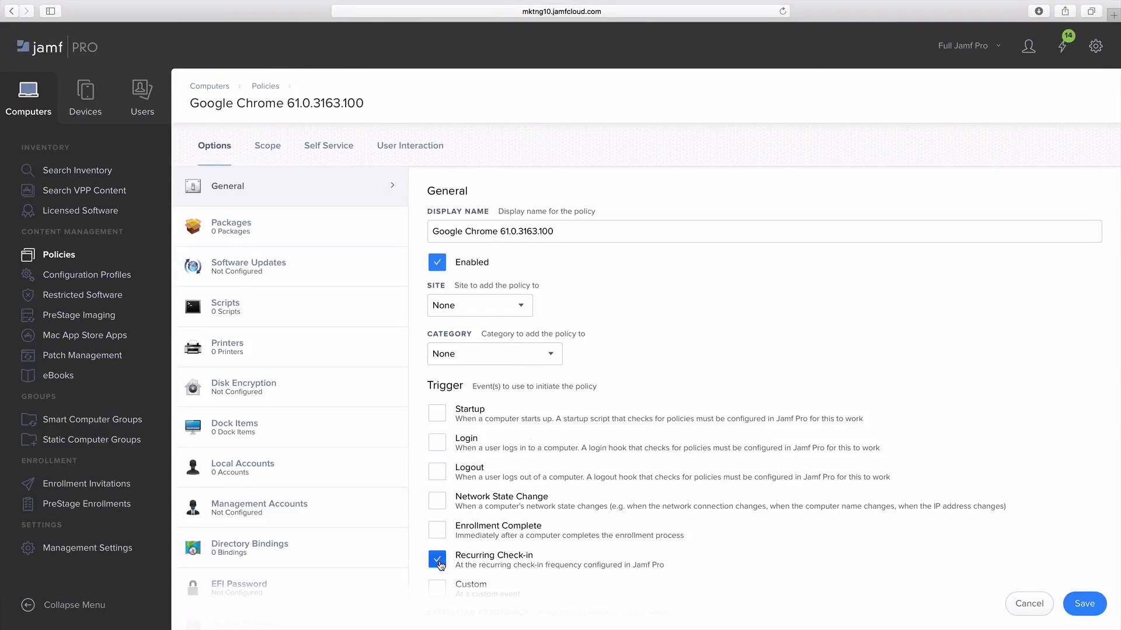
{"action": "left_click", "coordinate": [436, 530]}
{"action": "left_click", "coordinate": [356, 236]}
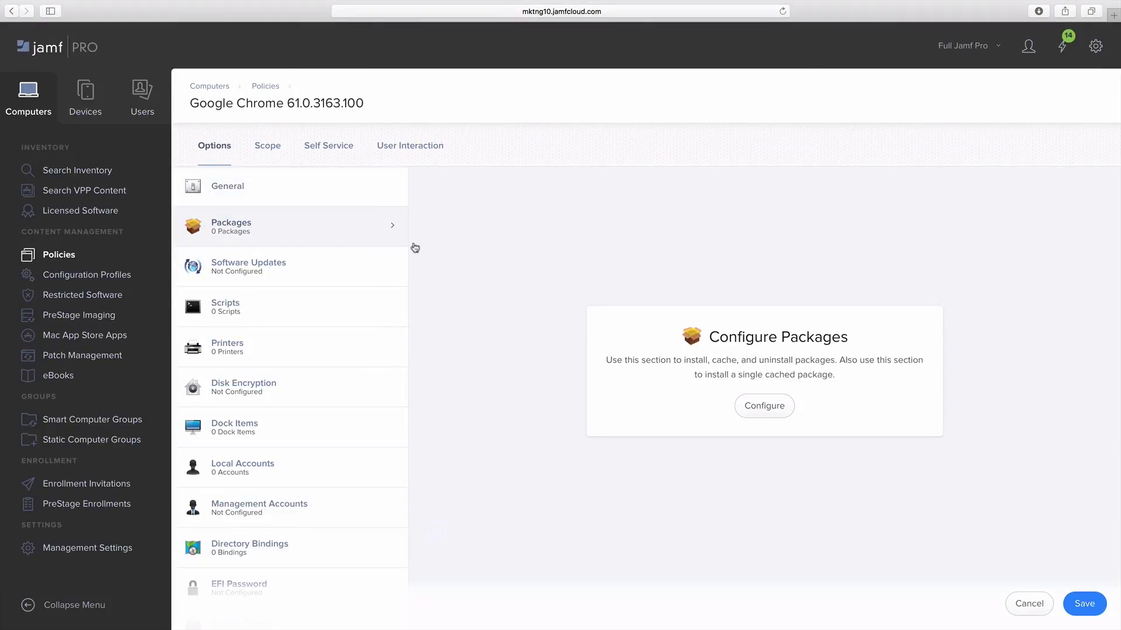
{"action": "left_click", "coordinate": [774, 407]}
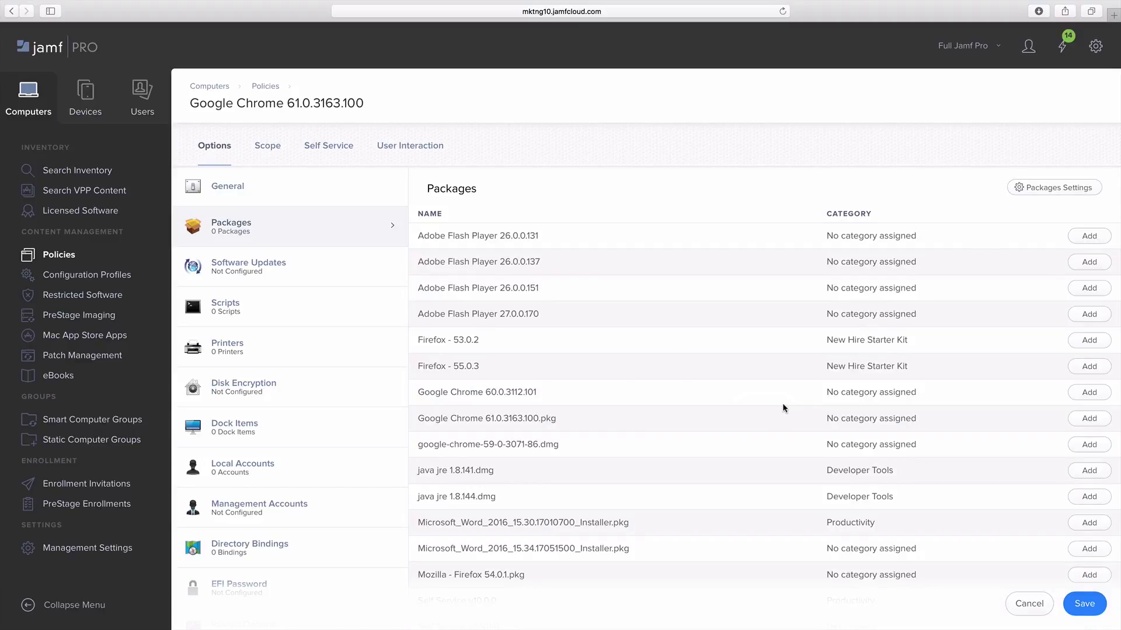
{"action": "left_click", "coordinate": [1088, 420]}
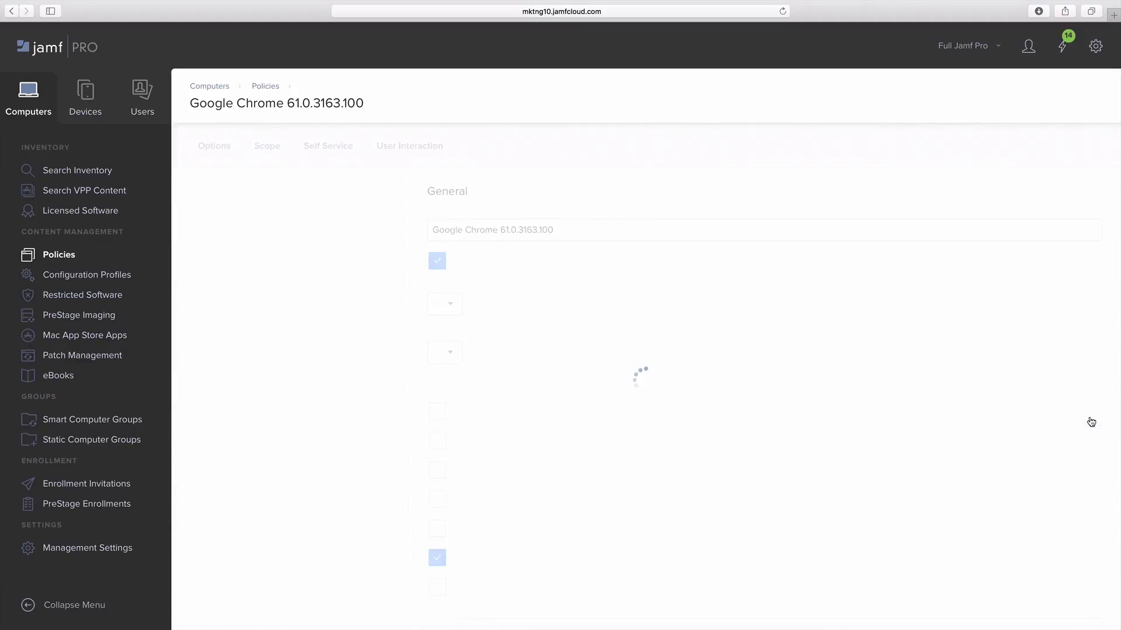
{"action": "left_click", "coordinate": [1083, 604]}
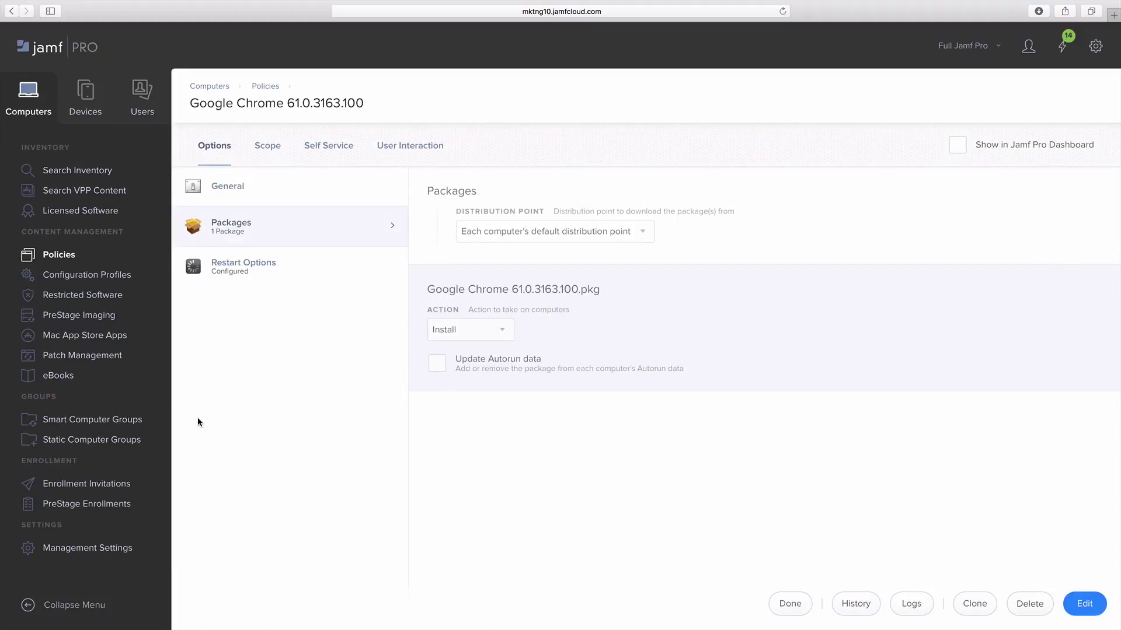
{"action": "left_click", "coordinate": [70, 338]}
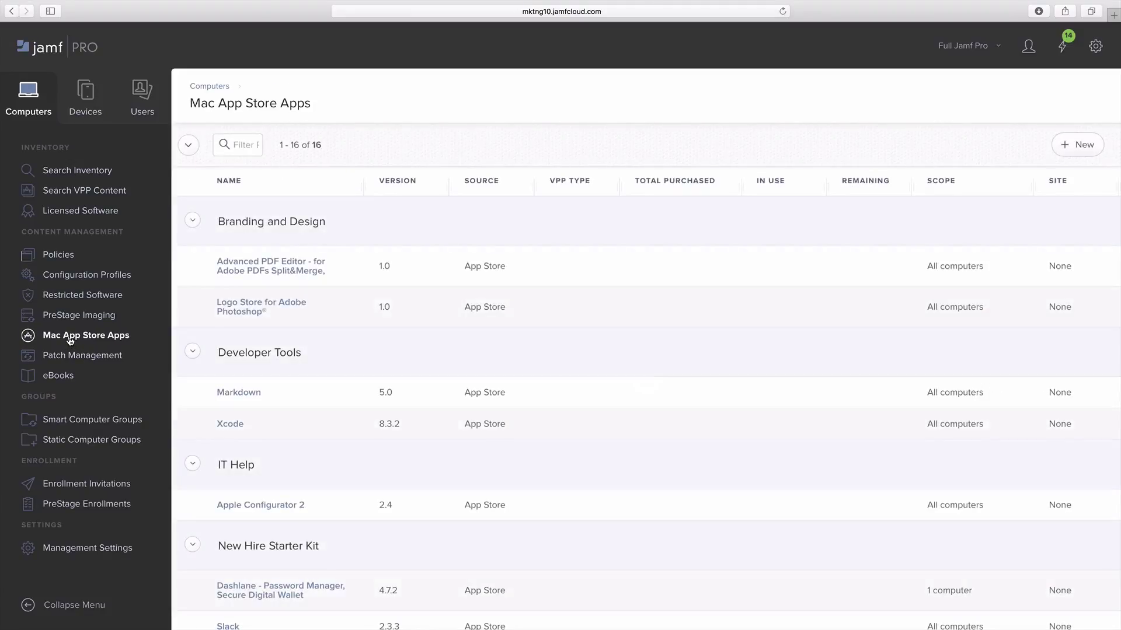
- Search for evernote, add Evernote – stay organized, assign VPP content, and save it
{"action": "left_click", "coordinate": [1074, 146]}
{"action": "type", "text": "ever"}
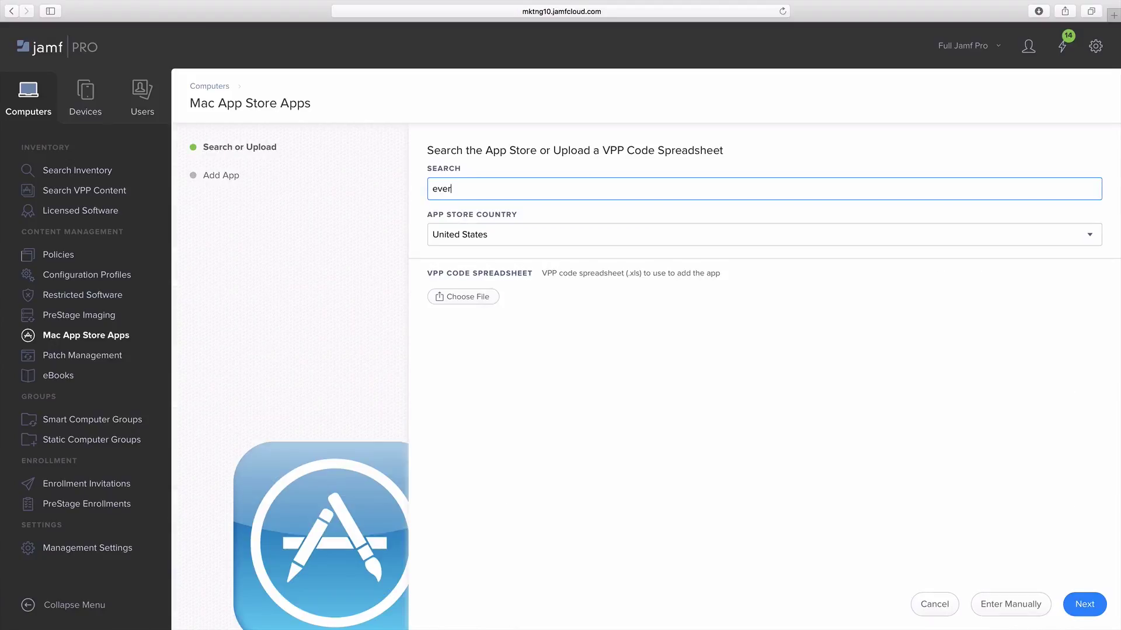
{"action": "type", "text": "note"}
{"action": "key", "text": "Return"}
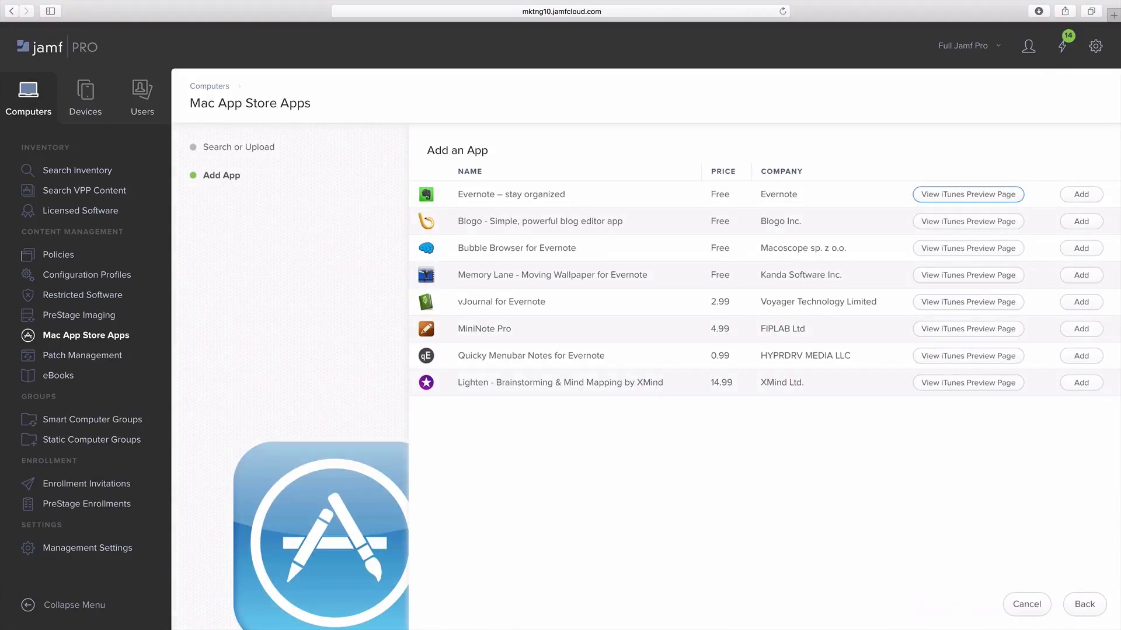
{"action": "left_click", "coordinate": [1072, 194]}
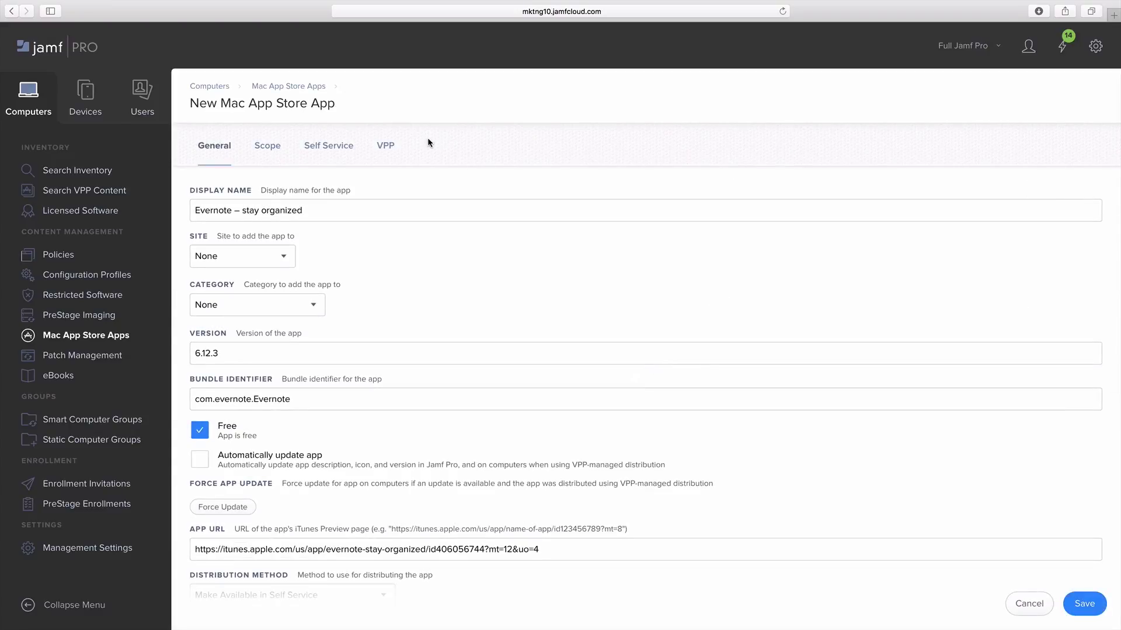
{"action": "left_click", "coordinate": [386, 145]}
{"action": "left_click", "coordinate": [200, 250]}
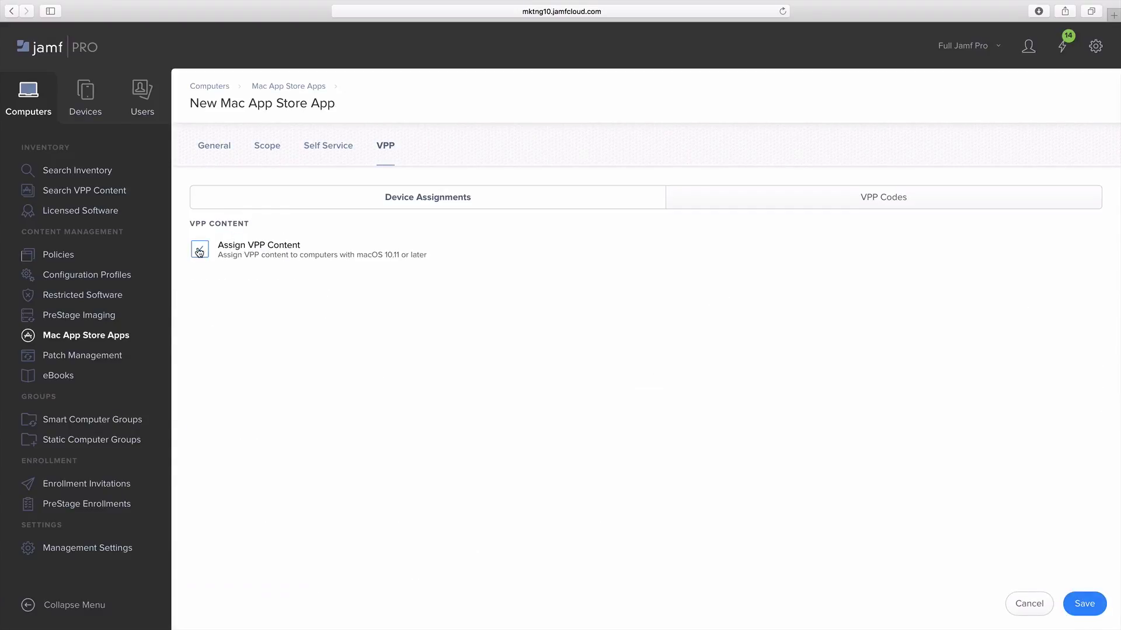
{"action": "left_click", "coordinate": [1086, 609]}
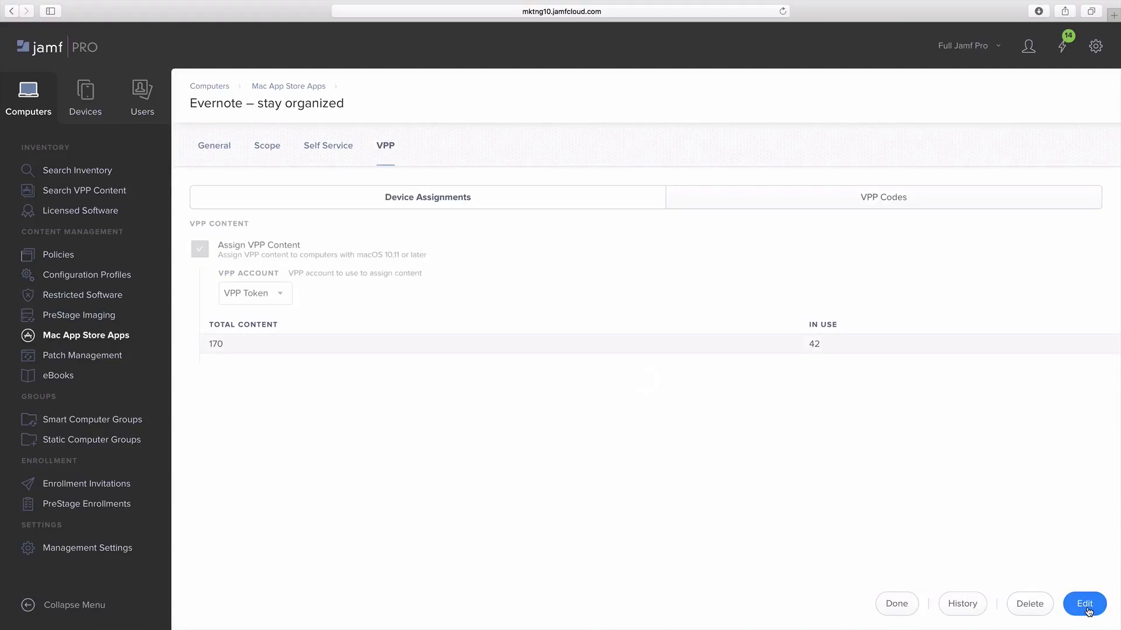
{"action": "left_click", "coordinate": [91, 360]}
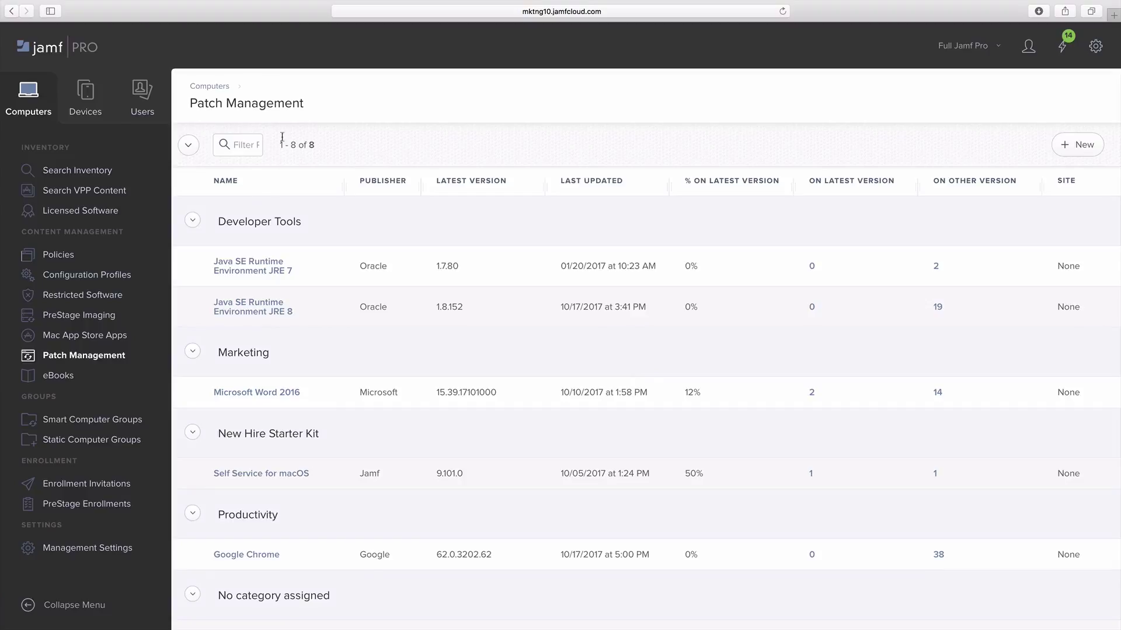
- Filter patch titles for word; review Microsoft Word 2016's report, settings, definition and policies
{"action": "left_click", "coordinate": [245, 144]}
{"action": "type", "text": "word"}
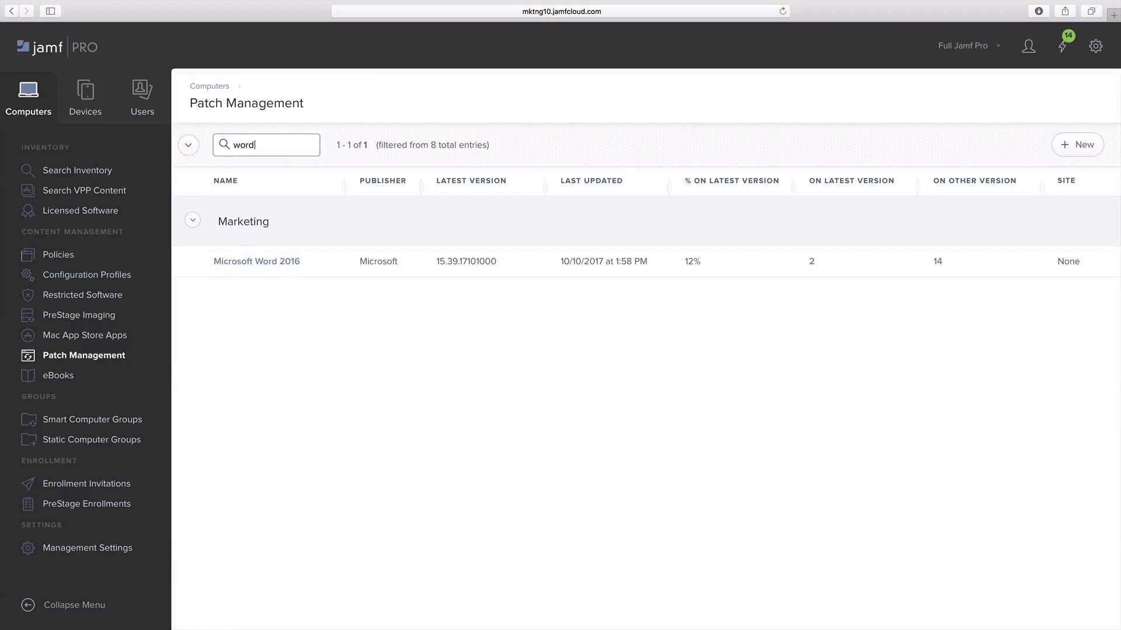
{"action": "left_click", "coordinate": [271, 261]}
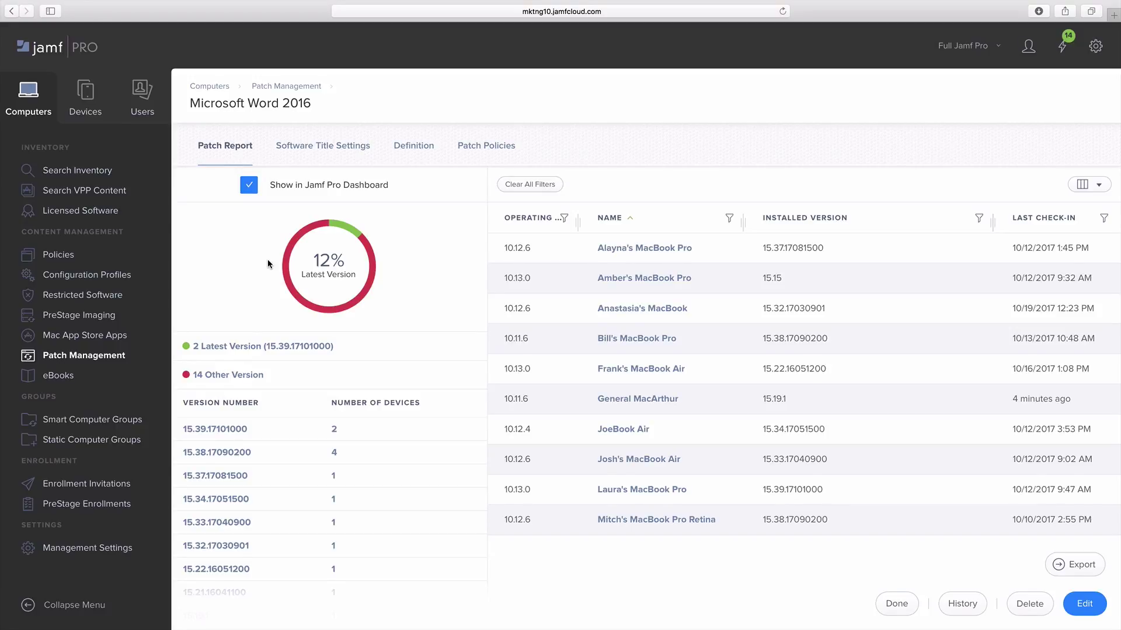
{"action": "left_click", "coordinate": [348, 148]}
{"action": "left_click", "coordinate": [404, 151]}
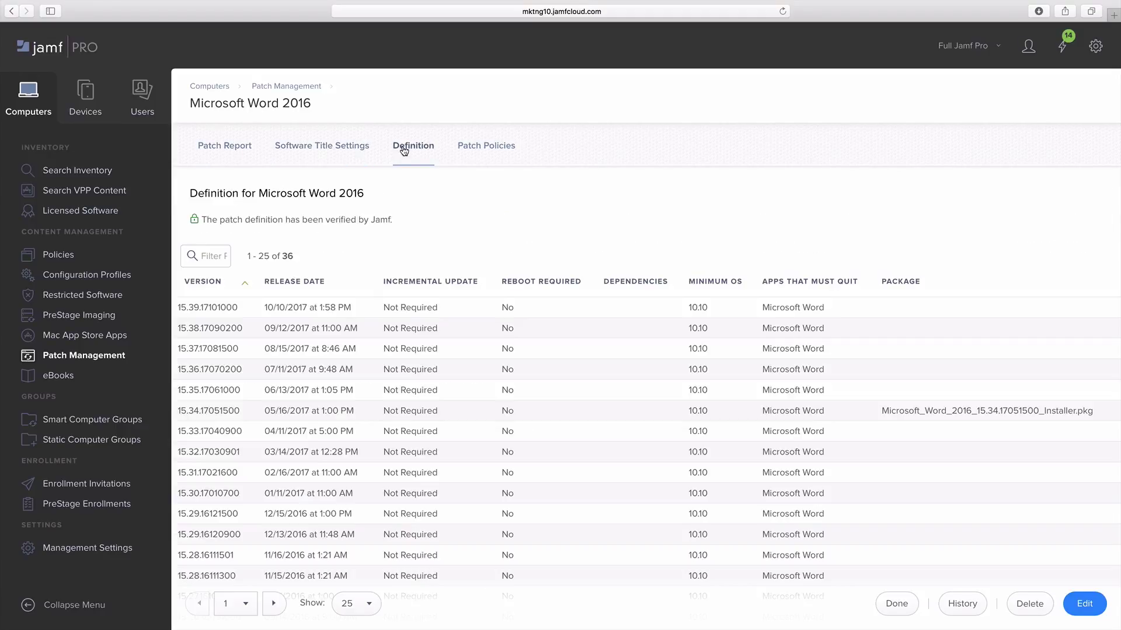
{"action": "left_click", "coordinate": [468, 150]}
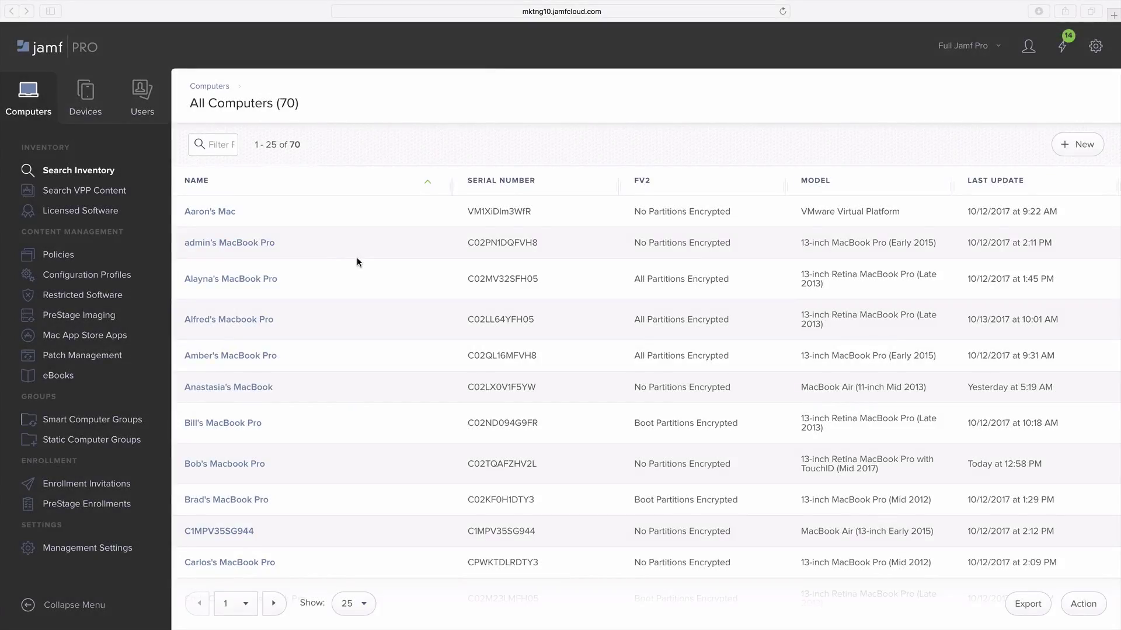
{"action": "scroll", "coordinate": [356, 261], "scroll_direction": "down", "scroll_amount": 2}
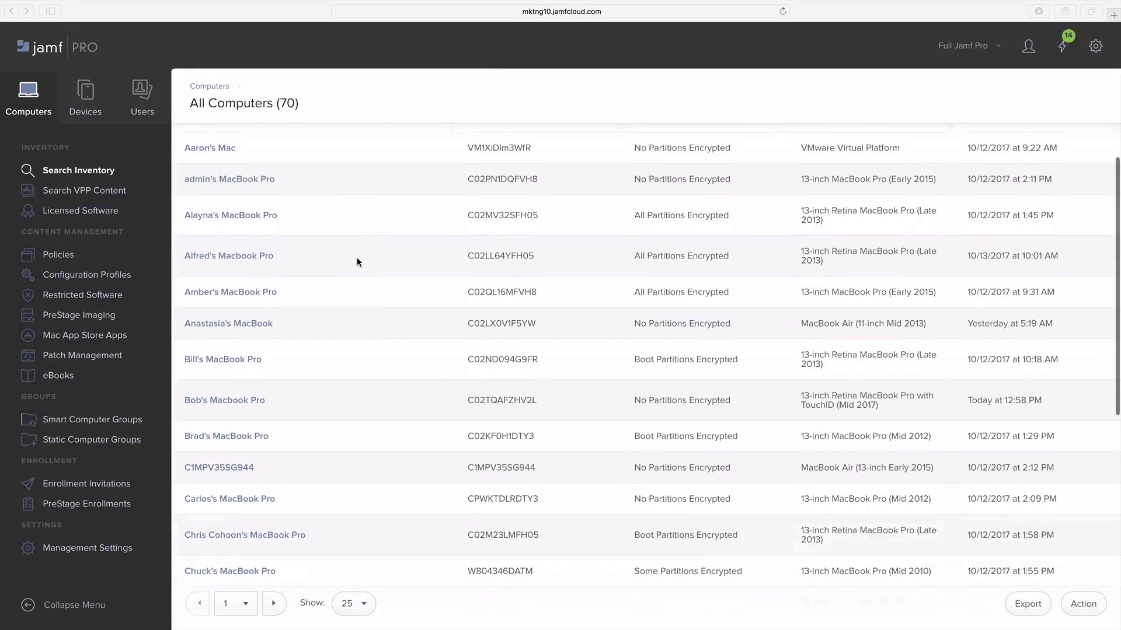
{"action": "scroll", "coordinate": [357, 261], "scroll_direction": "down", "scroll_amount": 3}
{"action": "scroll", "coordinate": [356, 260], "scroll_direction": "down", "scroll_amount": 1}
{"action": "scroll", "coordinate": [356, 261], "scroll_direction": "up", "scroll_amount": 1}
{"action": "scroll", "coordinate": [356, 260], "scroll_direction": "up", "scroll_amount": 3}
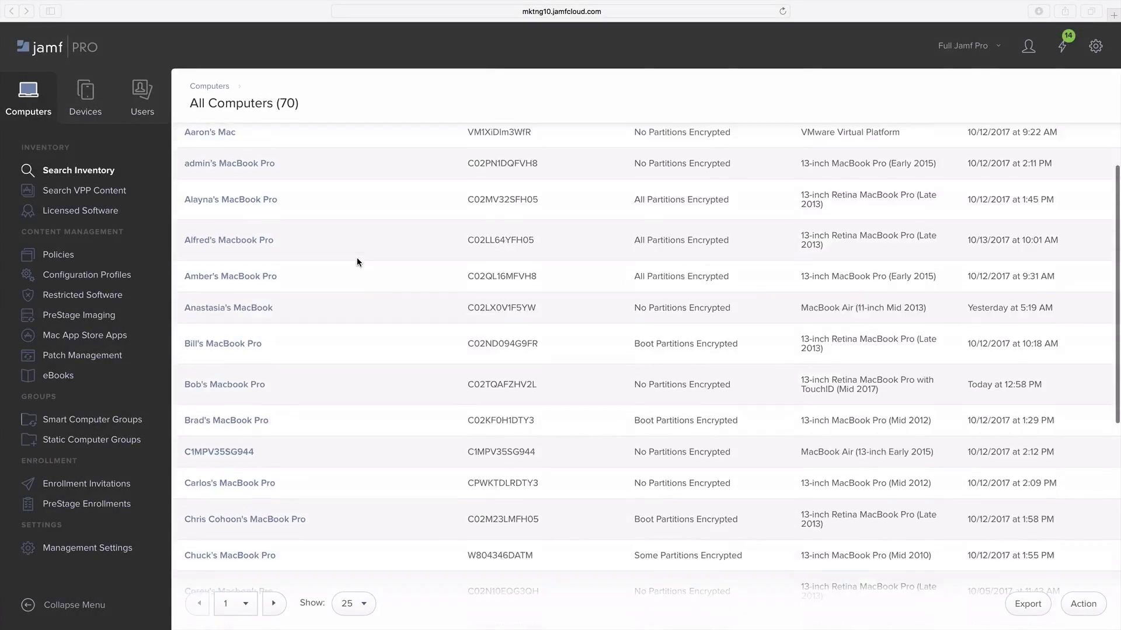
{"action": "scroll", "coordinate": [356, 260], "scroll_direction": "up", "scroll_amount": 2}
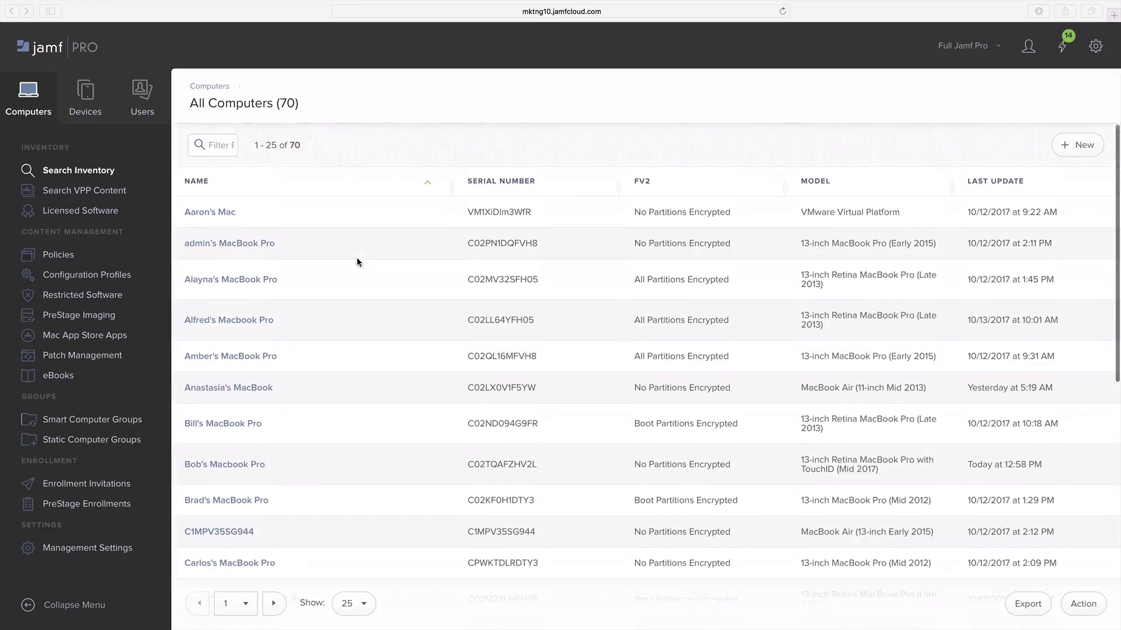
{"action": "left_click", "coordinate": [218, 144]}
{"action": "type", "text": "jo"}
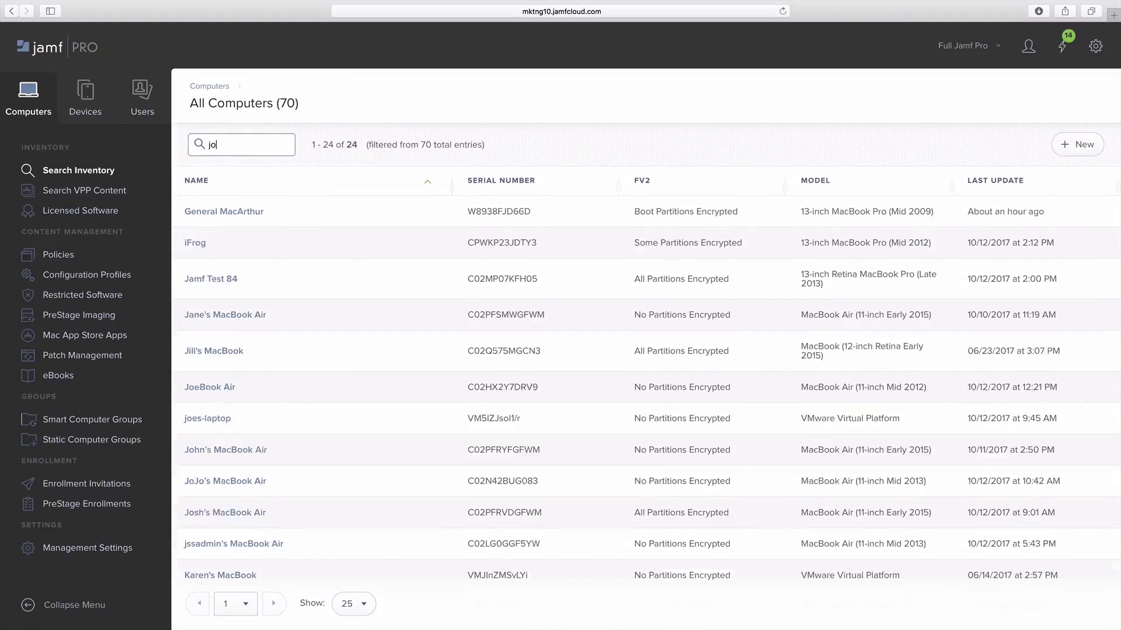
{"action": "type", "text": "hn"}
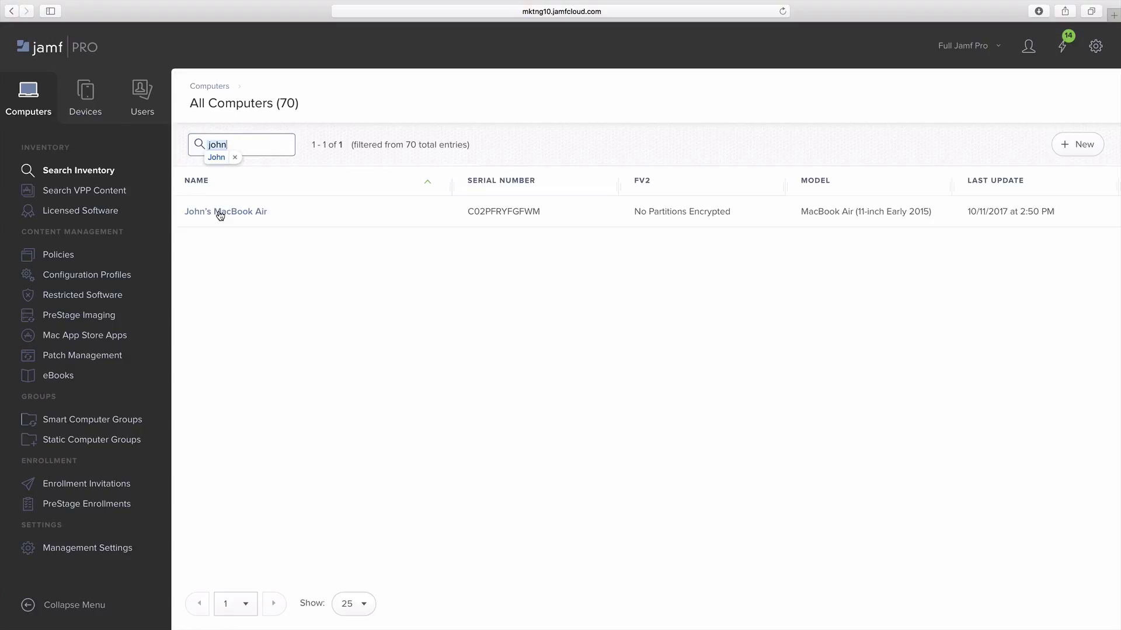
{"action": "left_click", "coordinate": [219, 212]}
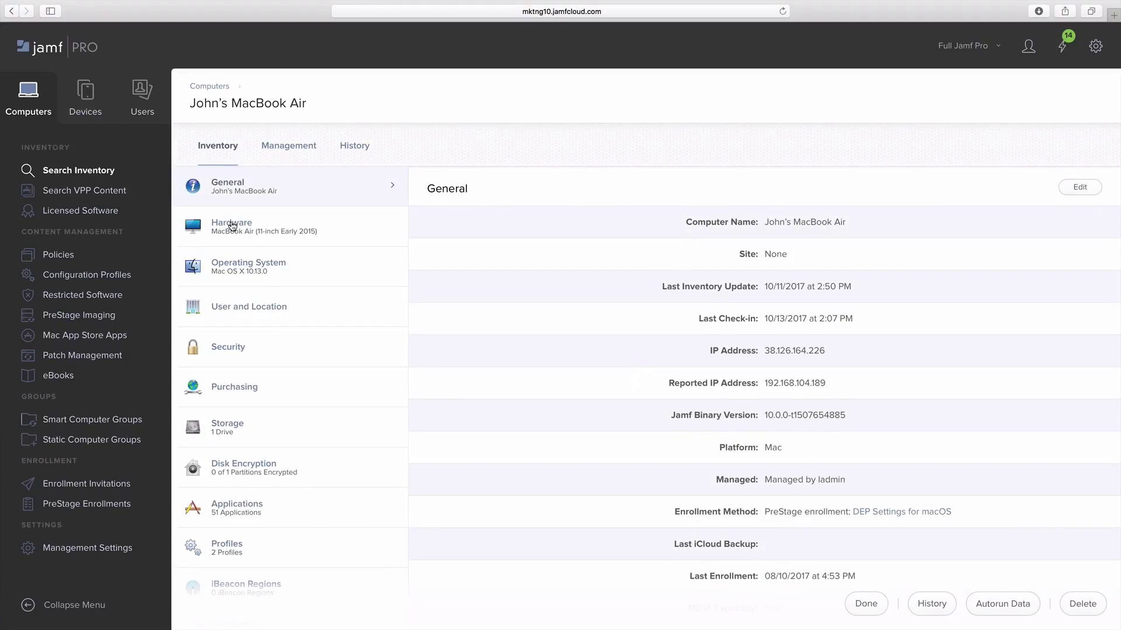
- Review the MacBook Air's hardware, OS, security, apps and management details, then list Smart Computer Groups
{"action": "left_click", "coordinate": [231, 226]}
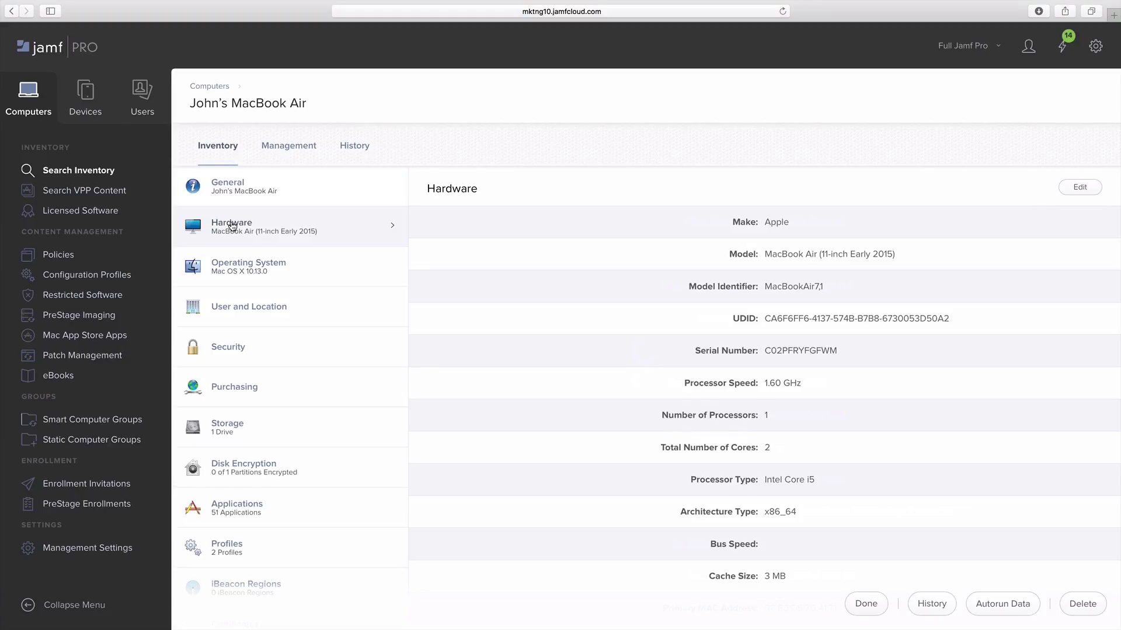
{"action": "left_click", "coordinate": [263, 266]}
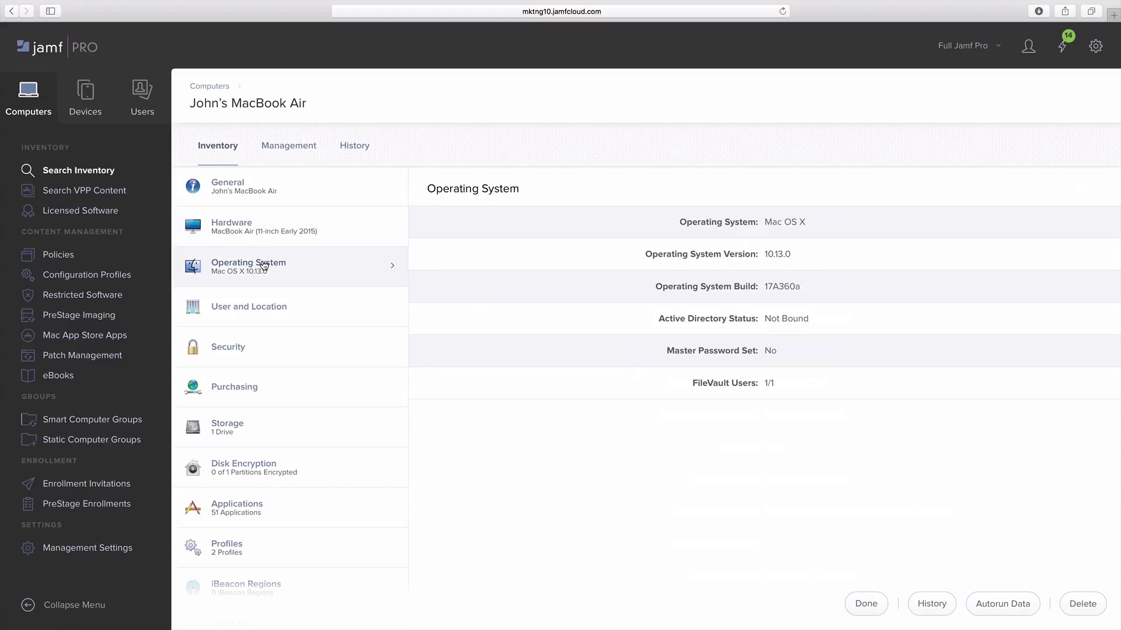
{"action": "left_click", "coordinate": [259, 341]}
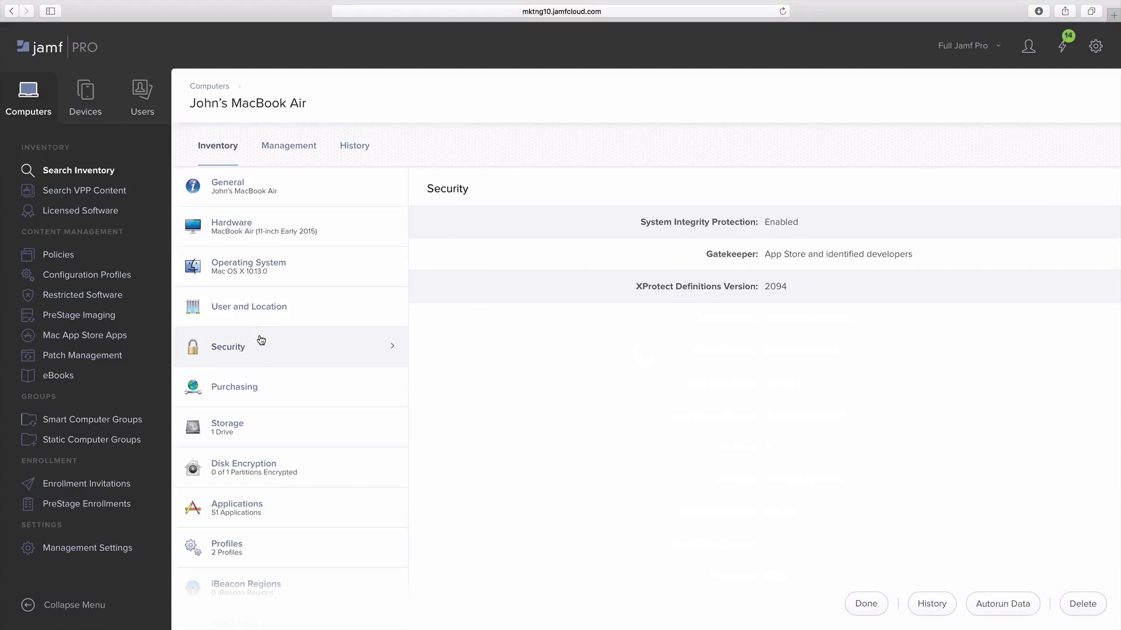
{"action": "left_click", "coordinate": [269, 506]}
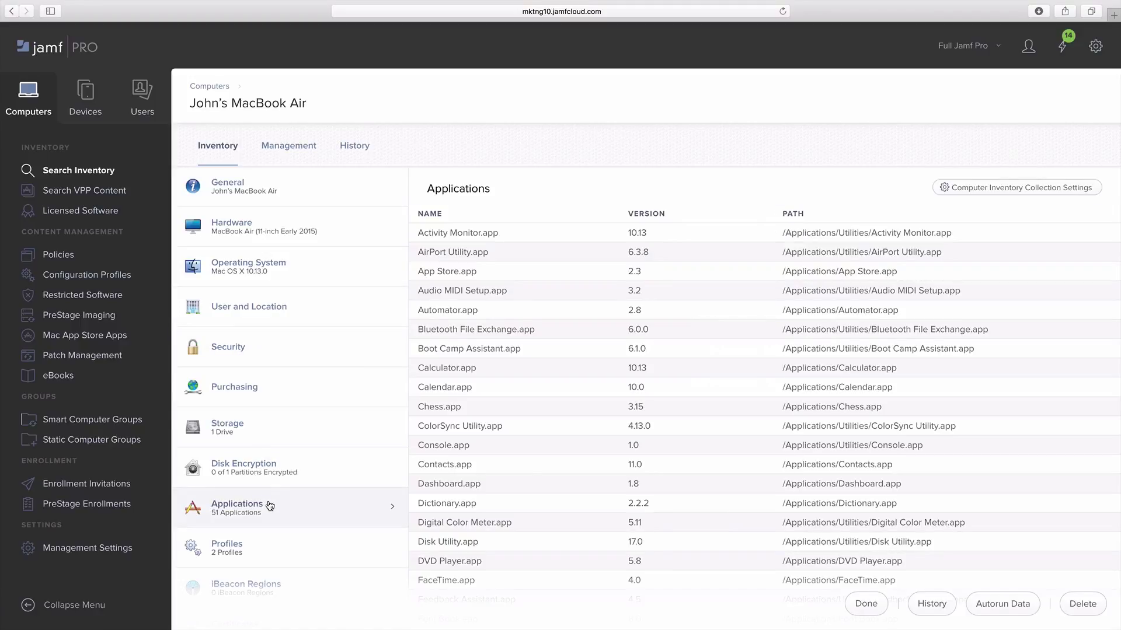
{"action": "left_click", "coordinate": [285, 147]}
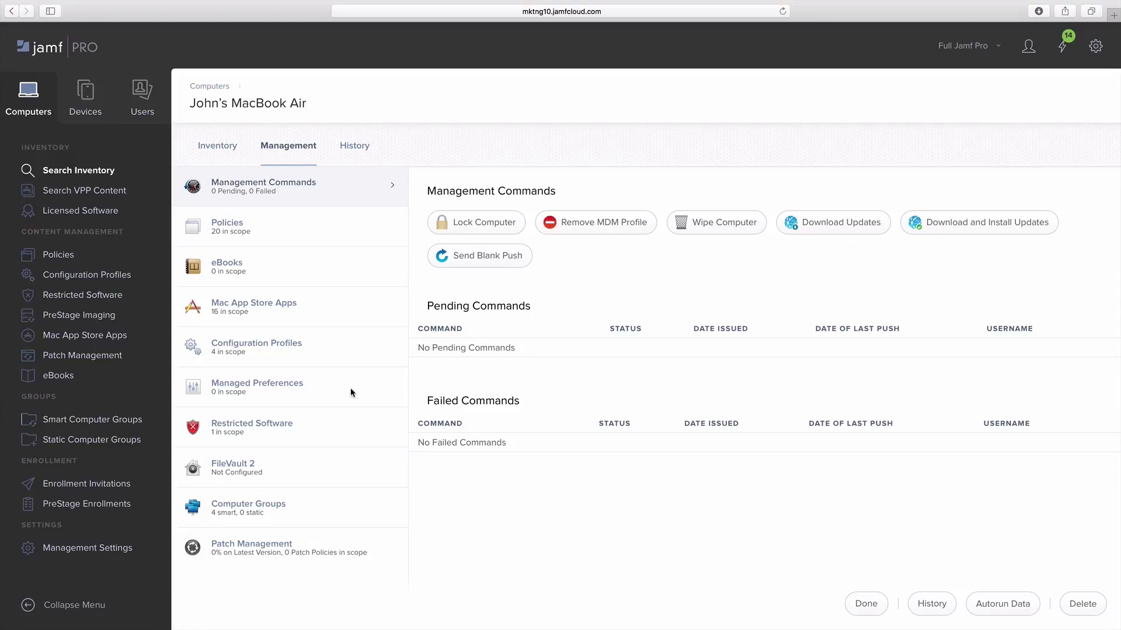
{"action": "left_click", "coordinate": [84, 421]}
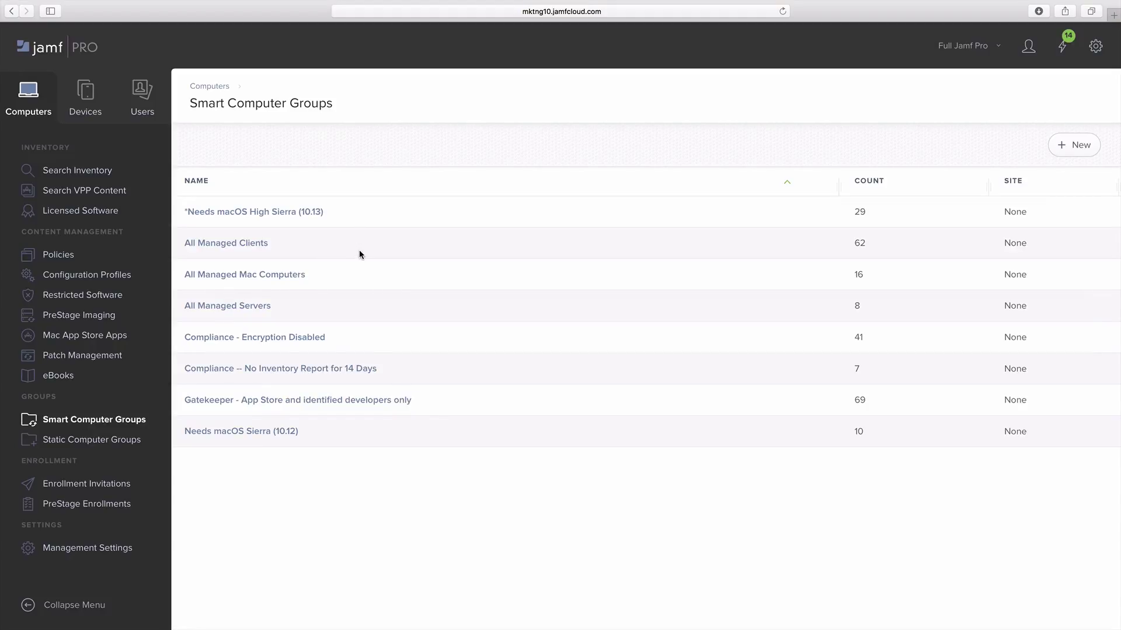
- Check the Needs macOS High Sierra (10.13) group's criteria and list its 29 computers
{"action": "left_click", "coordinate": [307, 213]}
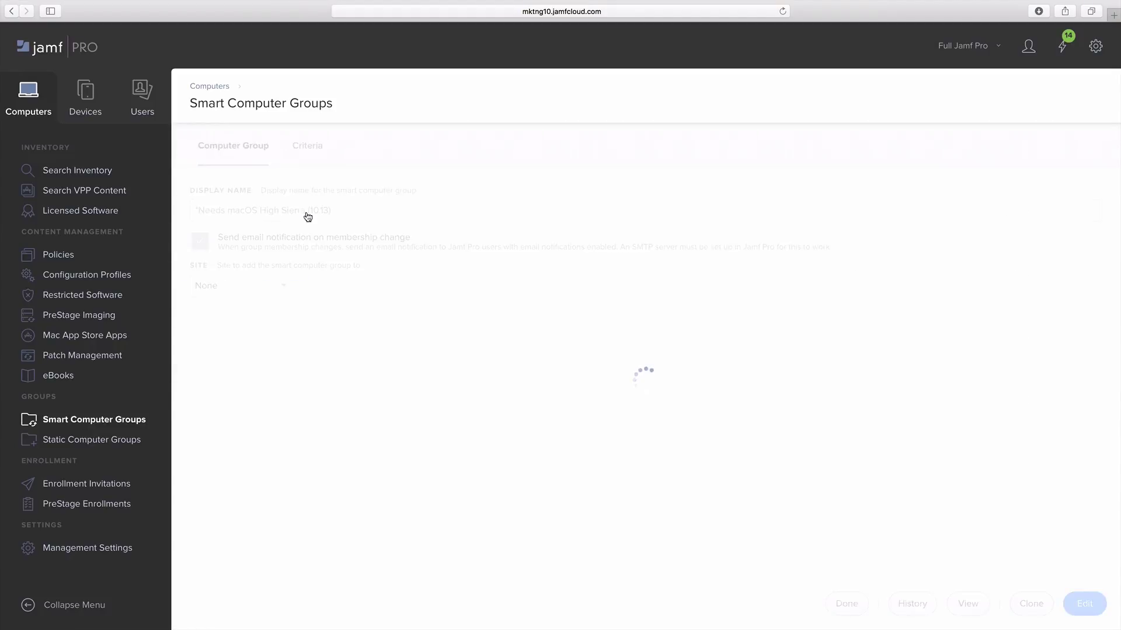
{"action": "left_click", "coordinate": [310, 156]}
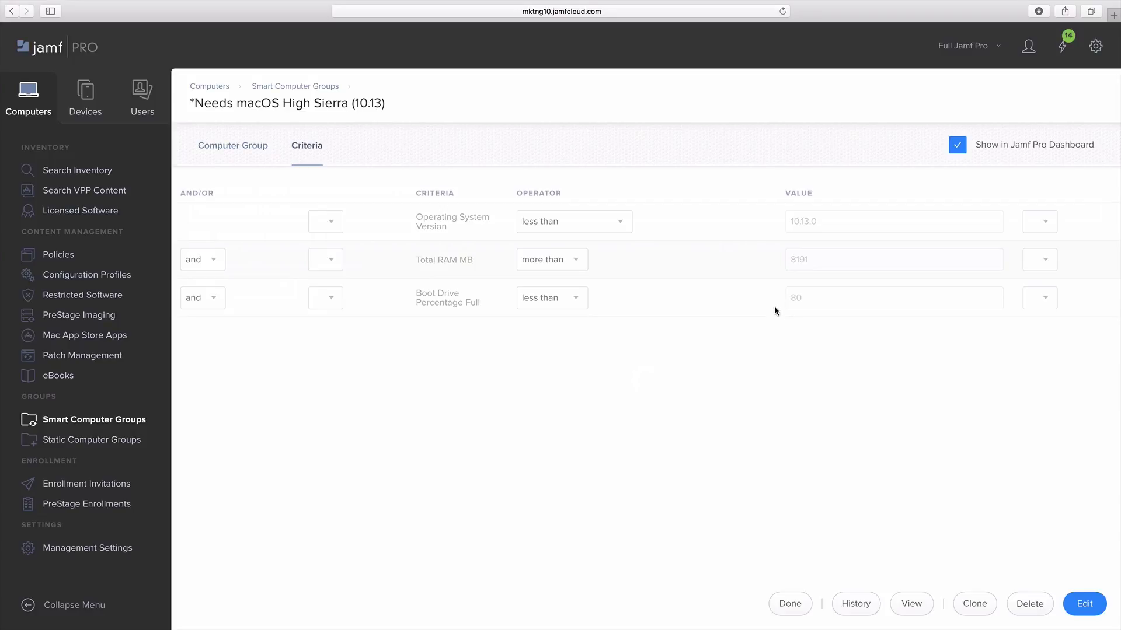
{"action": "left_click", "coordinate": [910, 604]}
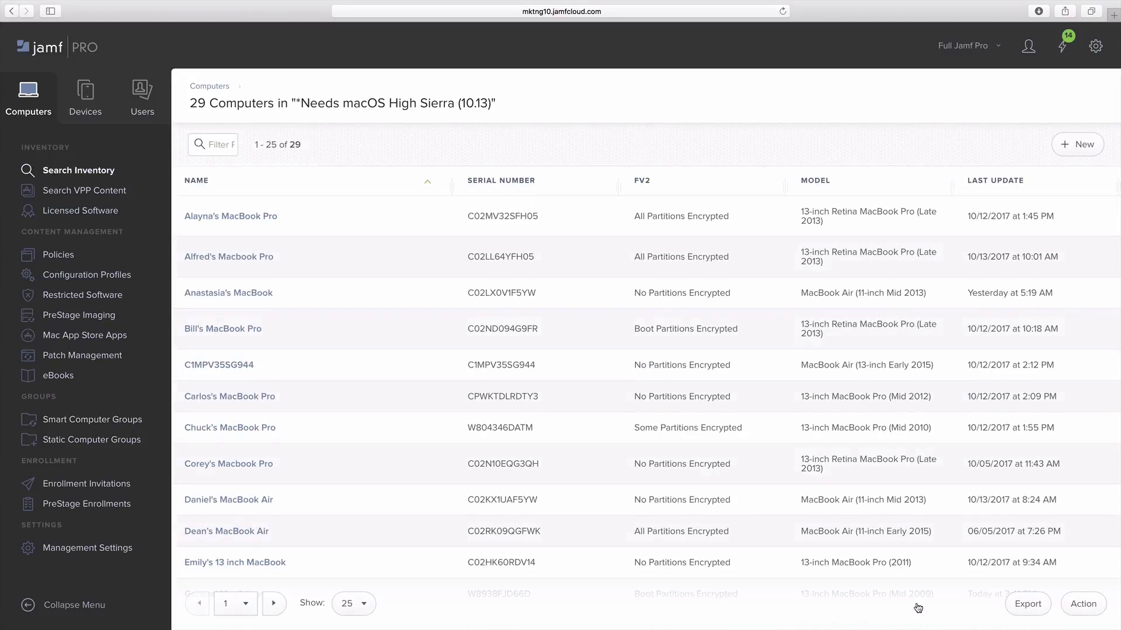
- Send the group's computers an Update OS version command that downloads, installs and restarts
{"action": "left_click", "coordinate": [1081, 604]}
{"action": "left_click", "coordinate": [525, 350]}
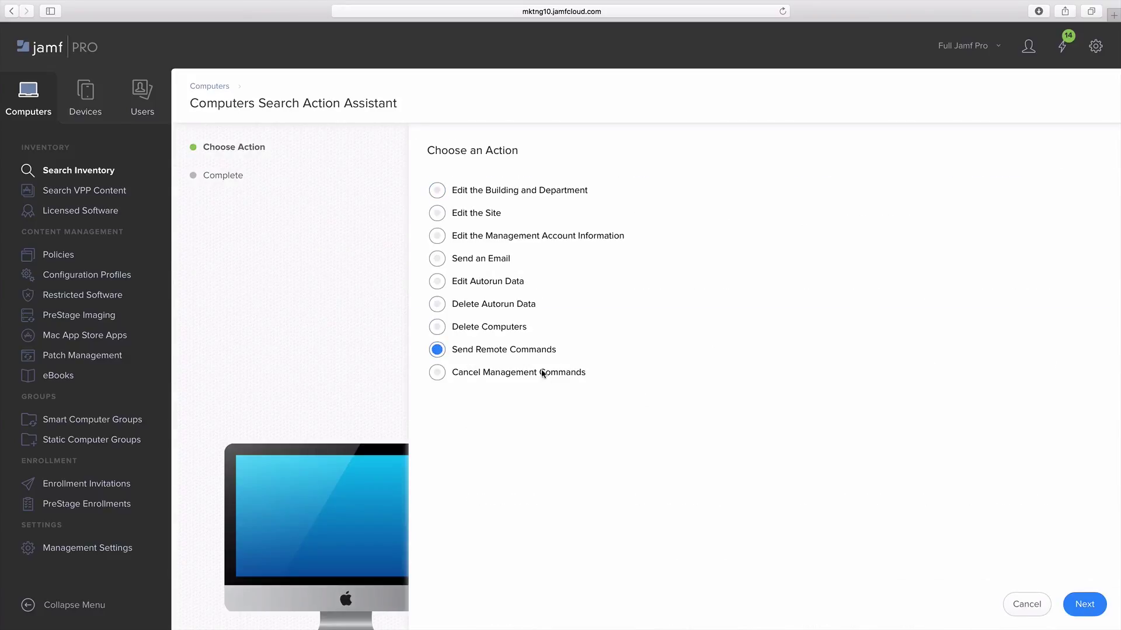
{"action": "left_click", "coordinate": [1086, 605]}
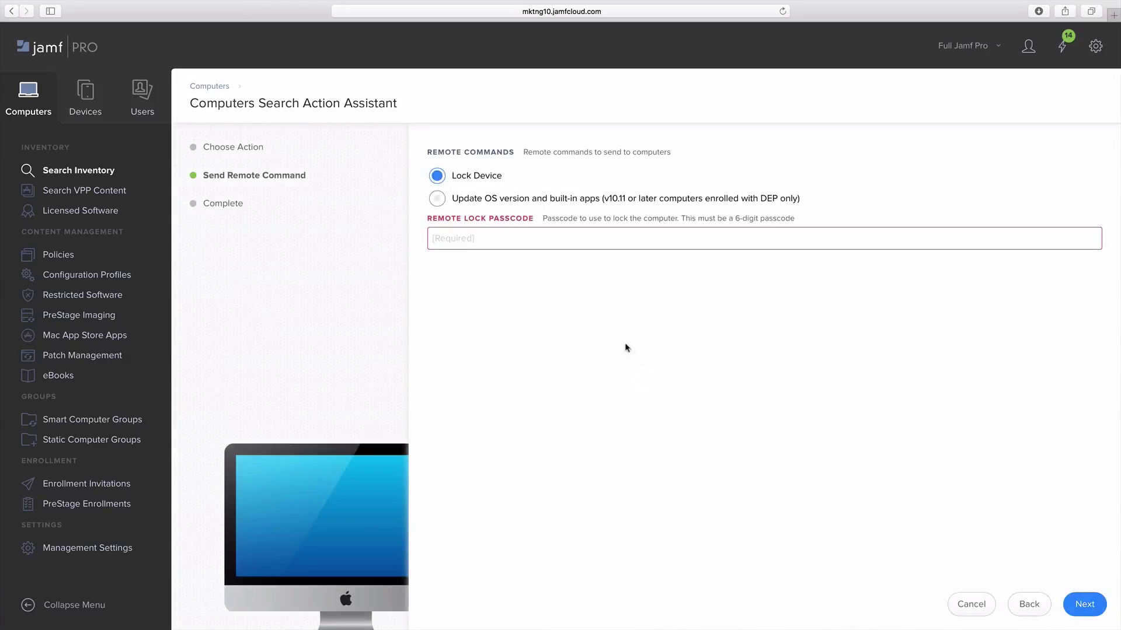
{"action": "left_click", "coordinate": [437, 198]}
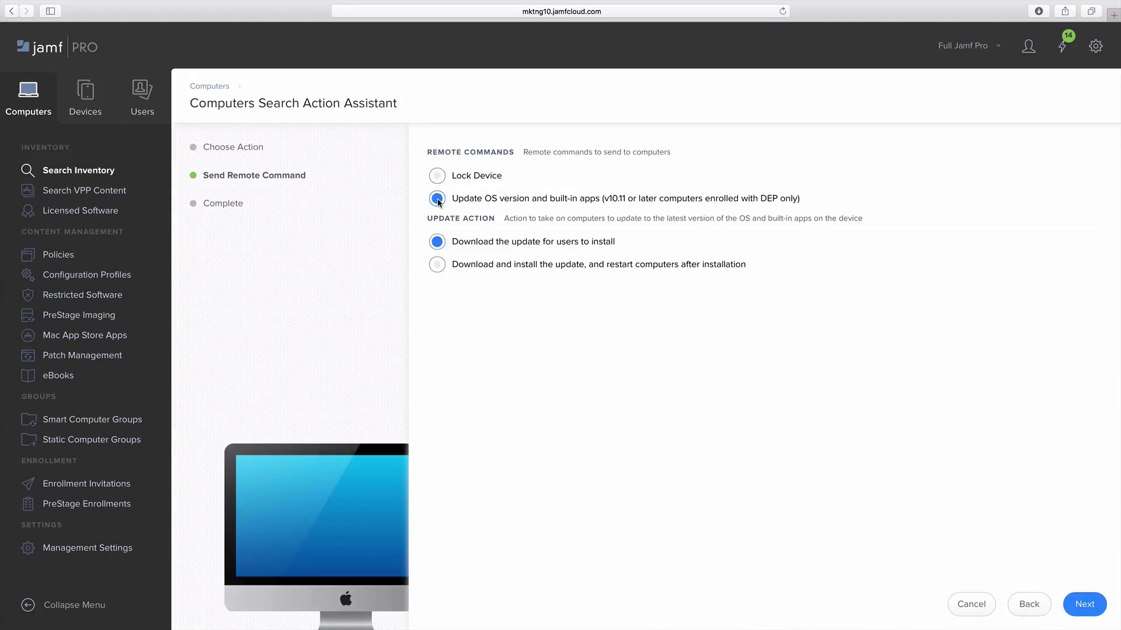
{"action": "left_click", "coordinate": [436, 265]}
{"action": "left_click", "coordinate": [1073, 603]}
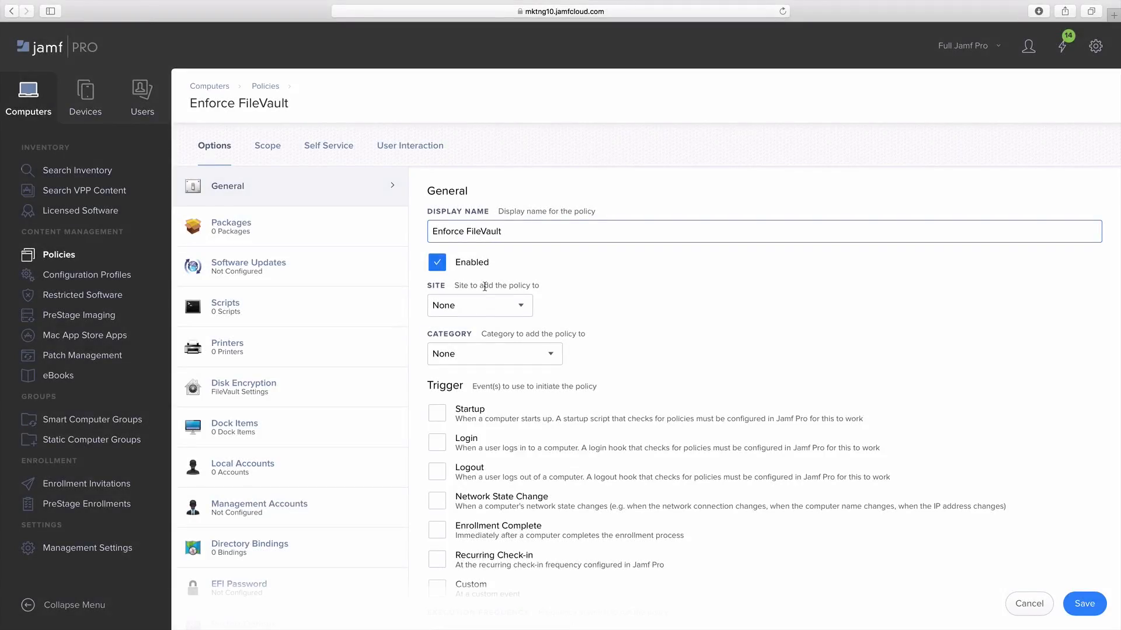
- Set Enforce FileVault to run at recurring check-in and apply the FileVault Settings configuration
{"action": "left_click", "coordinate": [436, 559]}
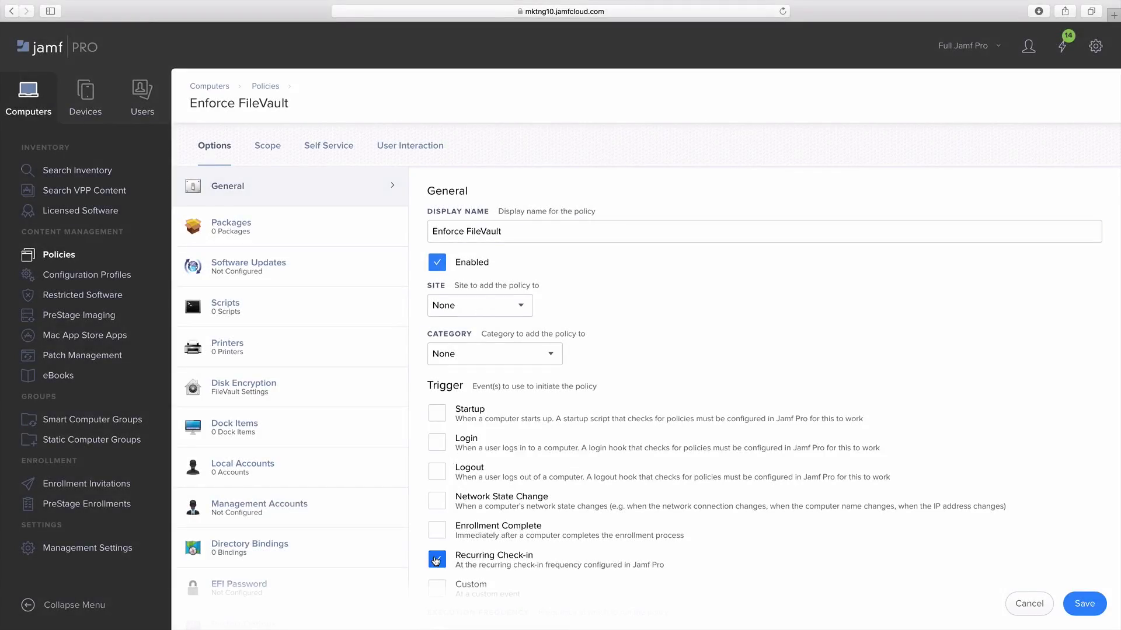
{"action": "left_click", "coordinate": [331, 393]}
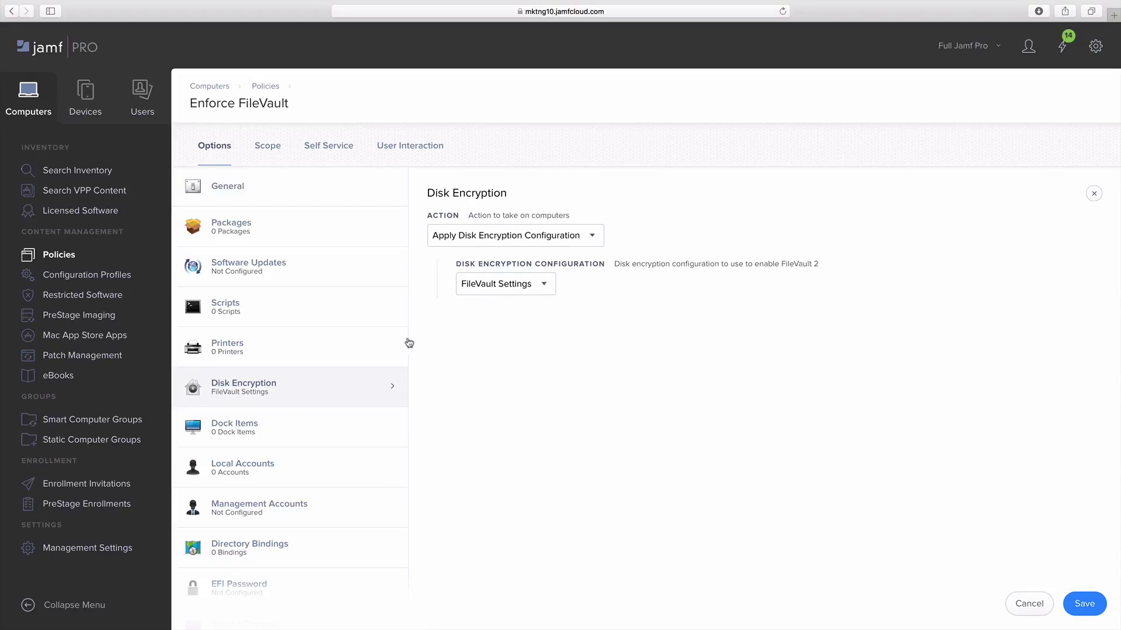
{"action": "left_click", "coordinate": [589, 237]}
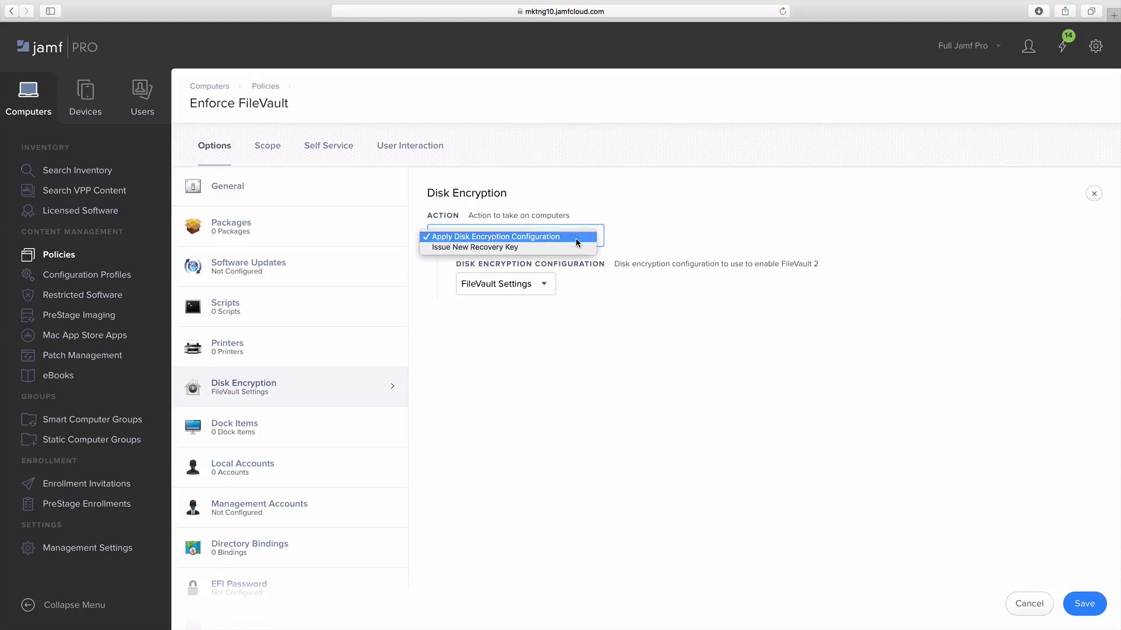
{"action": "left_click", "coordinate": [576, 239]}
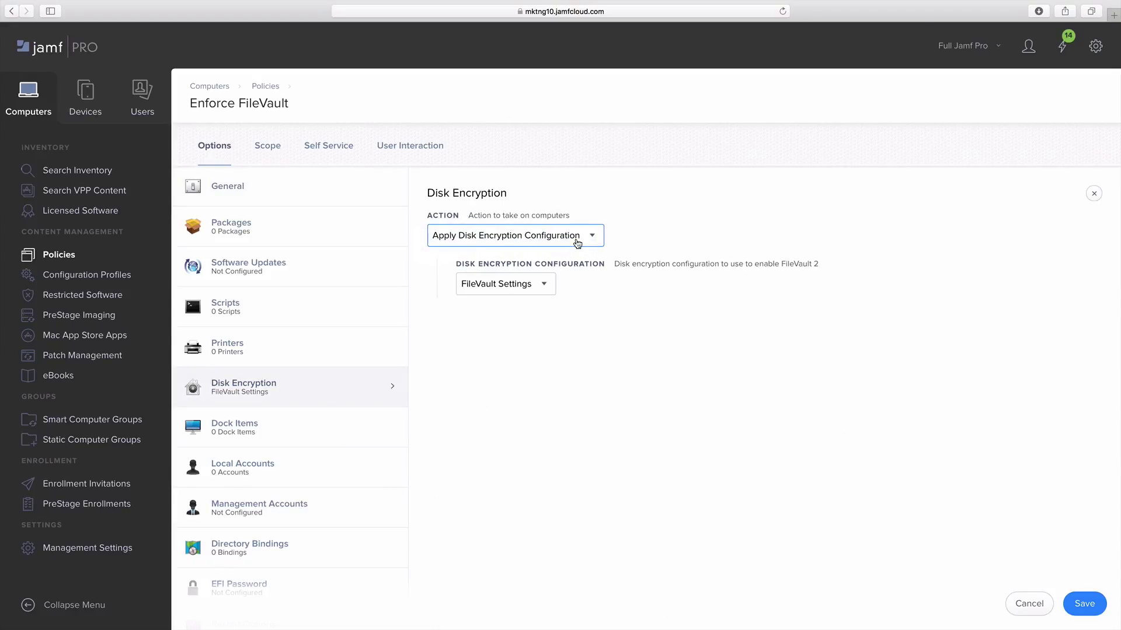
- Create a new configuration profile and add a Restrictions payload
{"action": "left_click", "coordinate": [114, 275]}
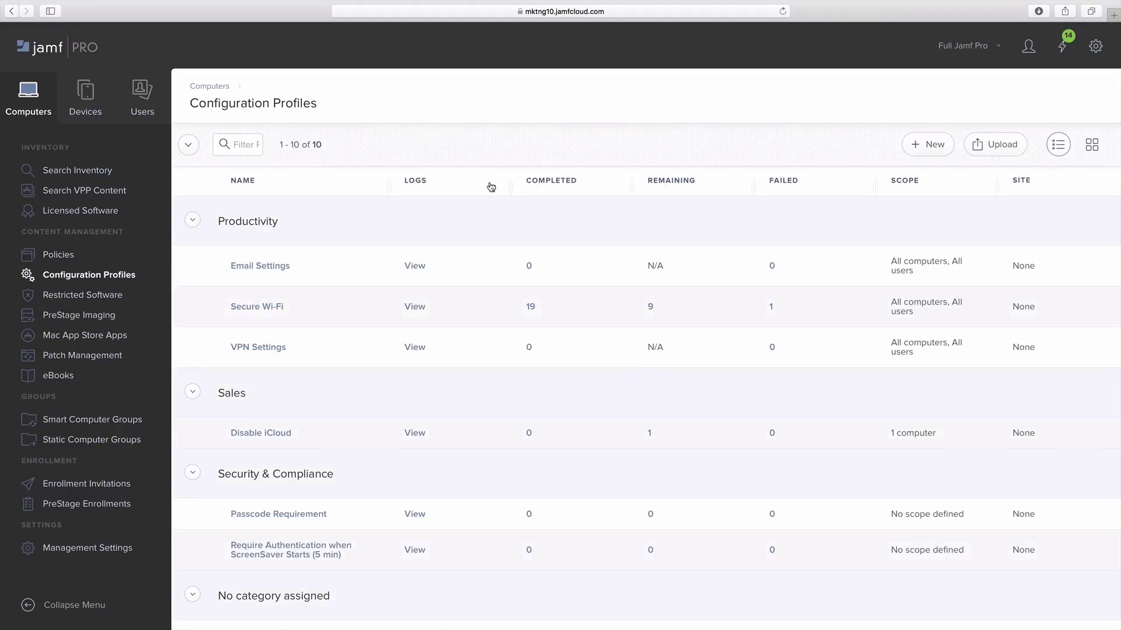
{"action": "left_click", "coordinate": [928, 144]}
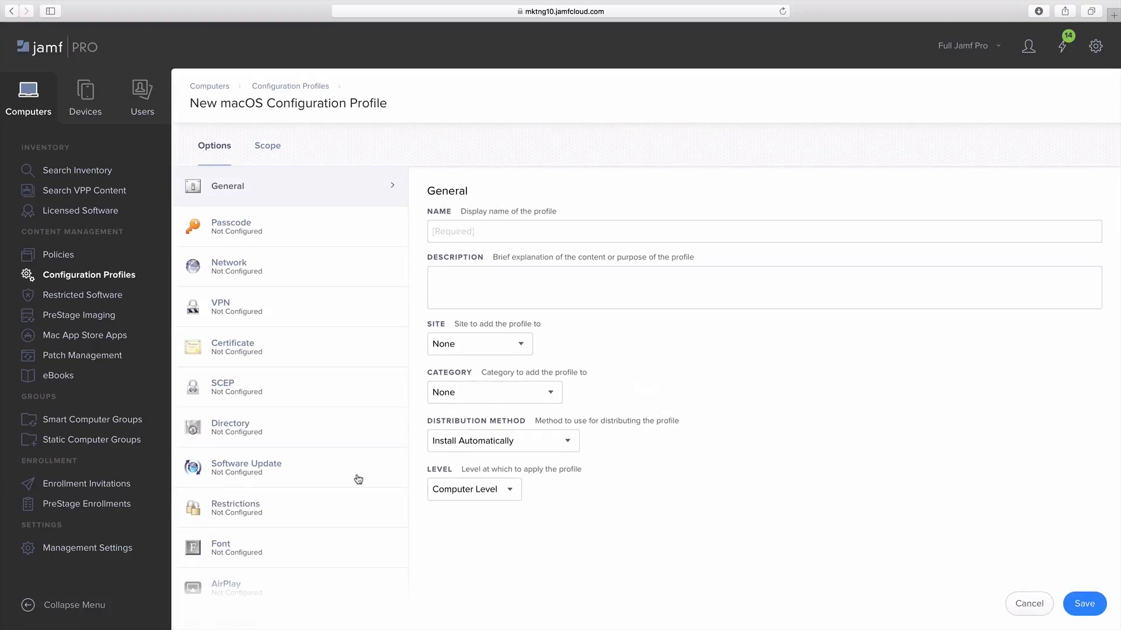
{"action": "left_click", "coordinate": [295, 511]}
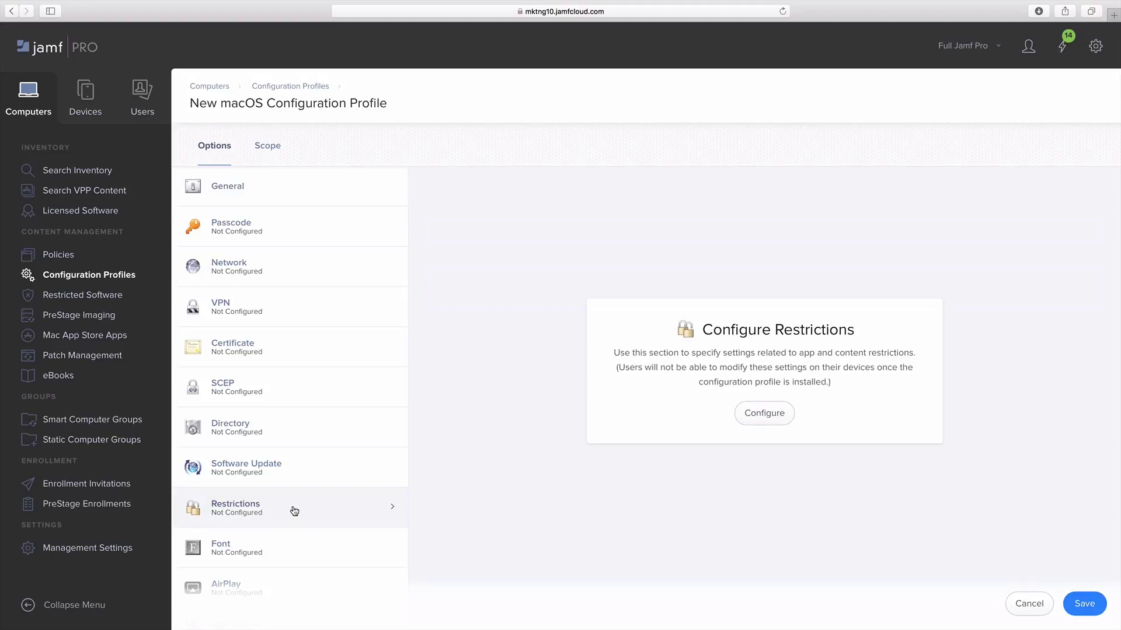
{"action": "left_click", "coordinate": [764, 413]}
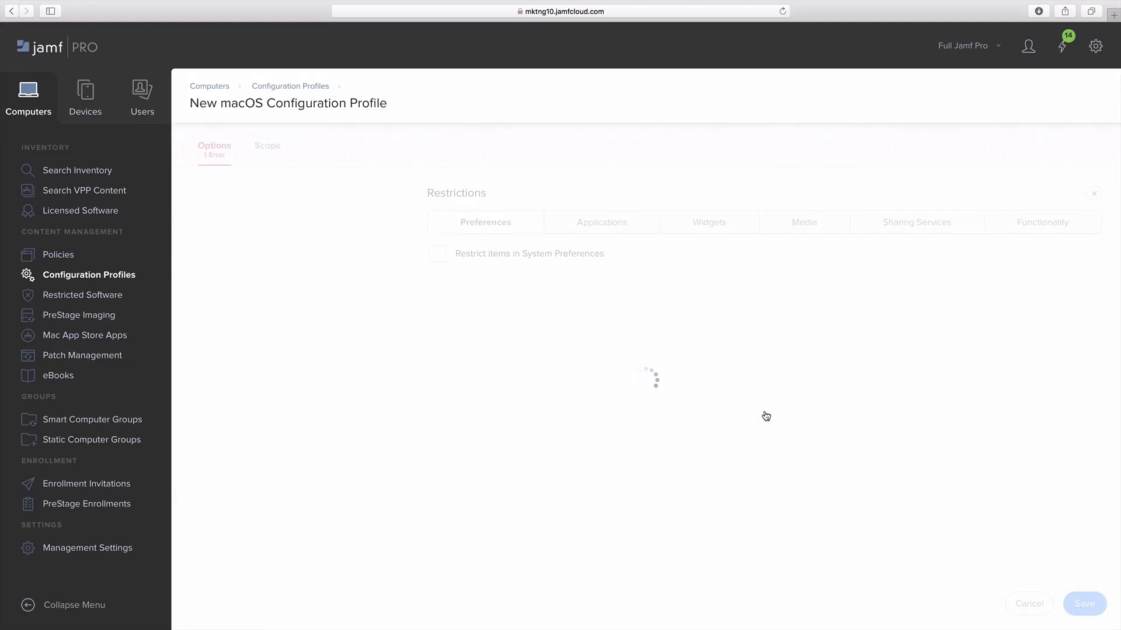
- Restrict the Users & Groups and Date & Time panes, and disallow iCloud Drive and Apple Music
{"action": "left_click", "coordinate": [446, 255]}
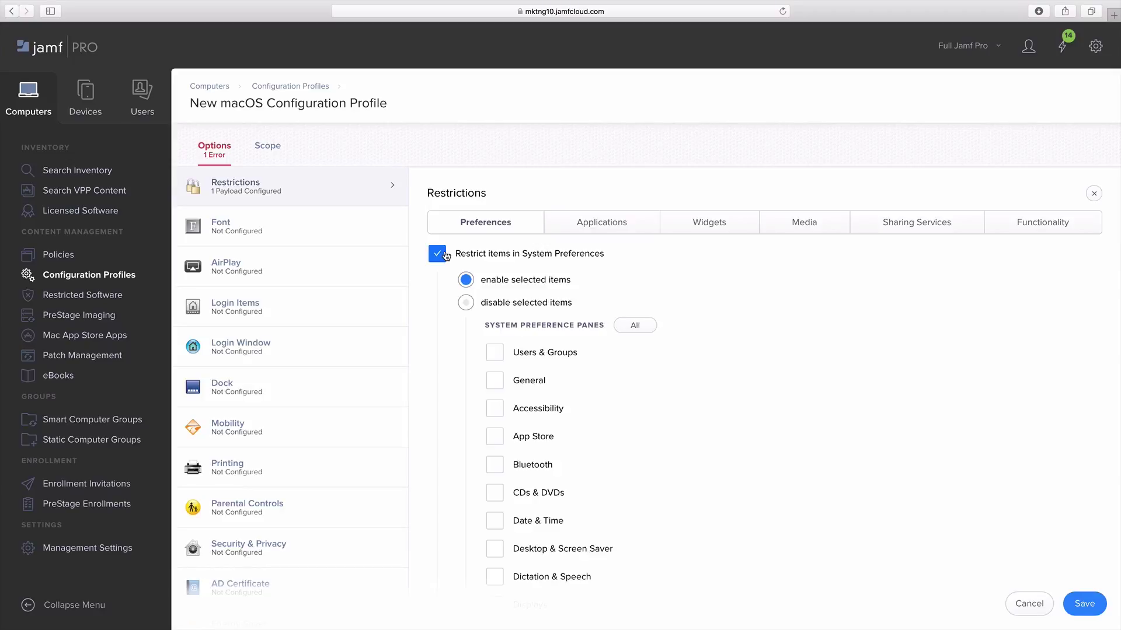
{"action": "left_click", "coordinate": [492, 355]}
{"action": "left_click", "coordinate": [492, 523]}
{"action": "left_click", "coordinate": [1055, 227]}
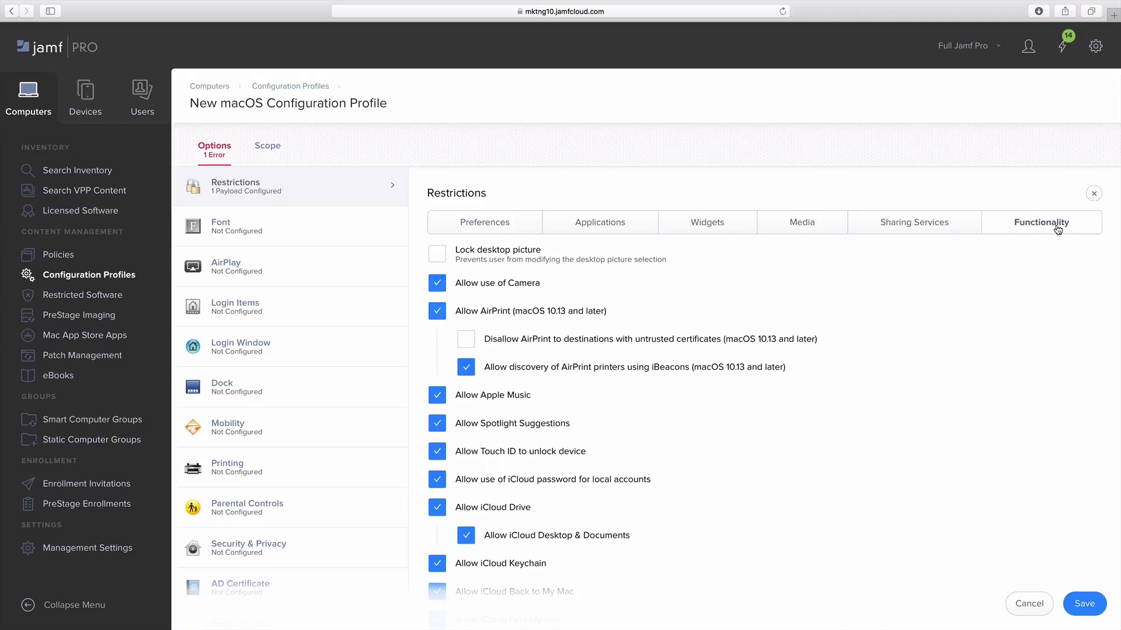
{"action": "left_click", "coordinate": [436, 509]}
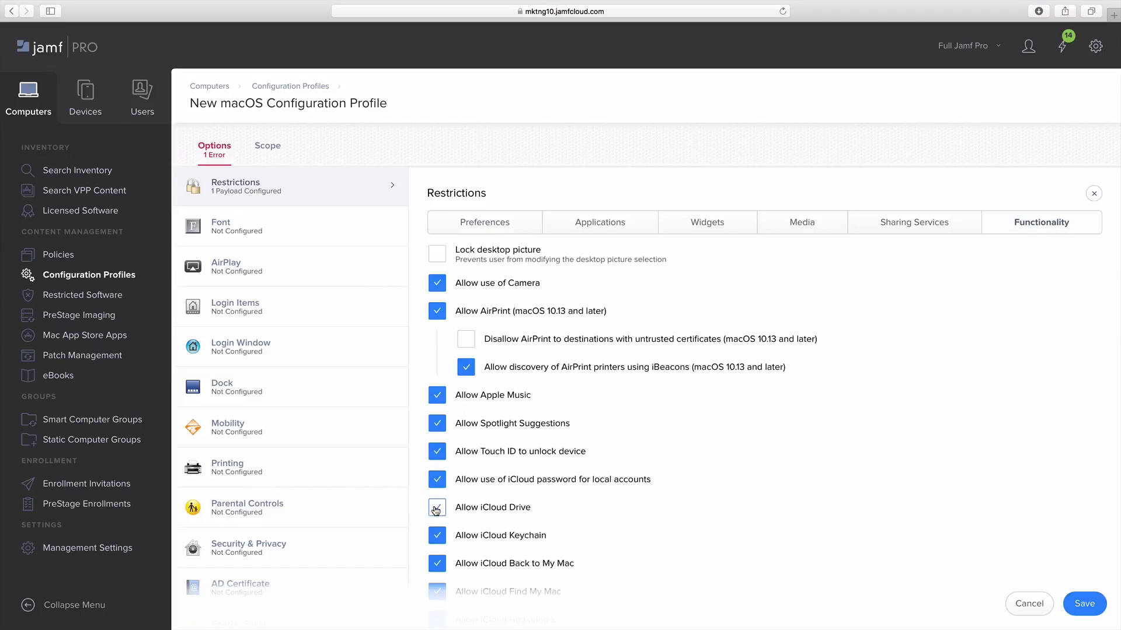
{"action": "left_click", "coordinate": [441, 398]}
- Set Restrict Transmission to exact-match transmission.app, delete the app and send email notifications
{"action": "left_click", "coordinate": [86, 295]}
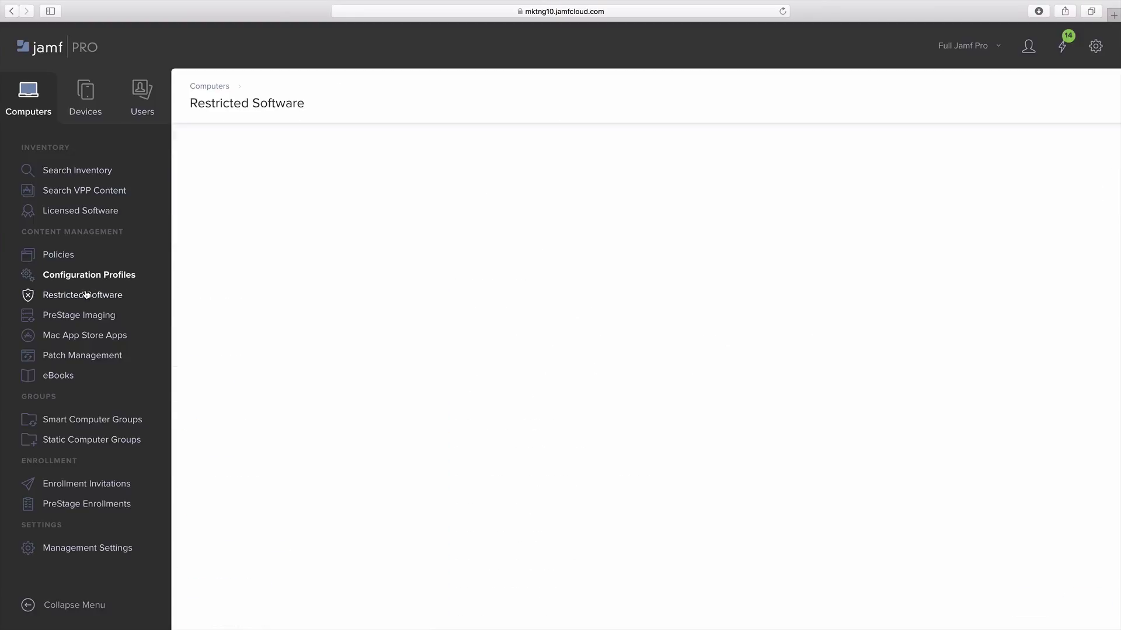
{"action": "left_click", "coordinate": [230, 244]}
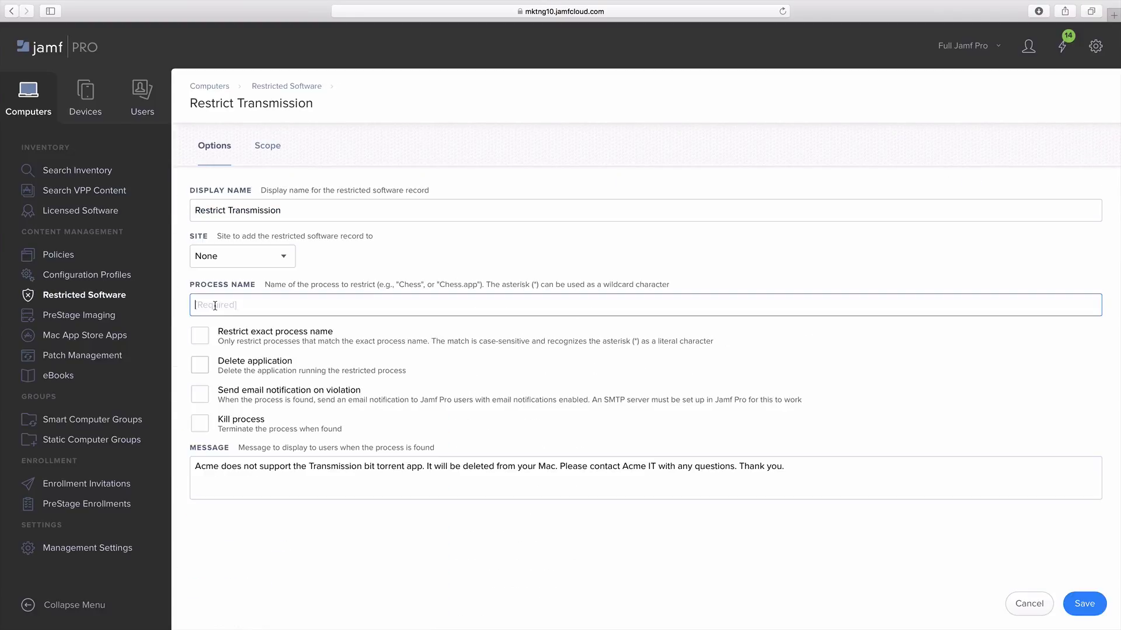
{"action": "type", "text": "transmi"}
{"action": "type", "text": "ssion.app"}
{"action": "left_click", "coordinate": [199, 335]}
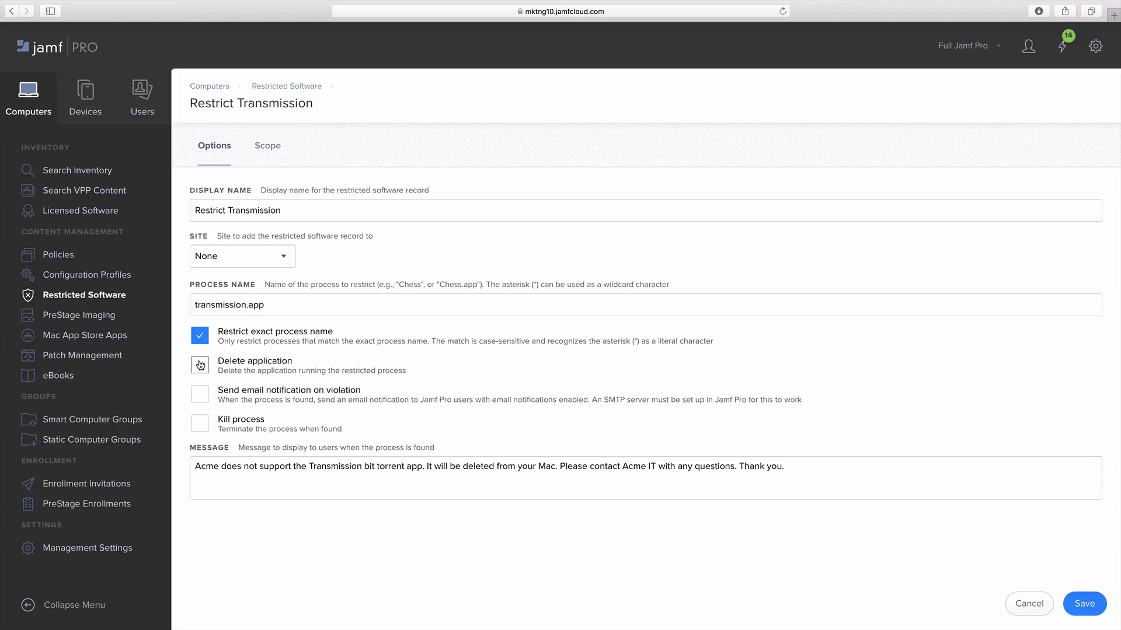
{"action": "left_click", "coordinate": [200, 365]}
{"action": "left_click", "coordinate": [200, 394]}
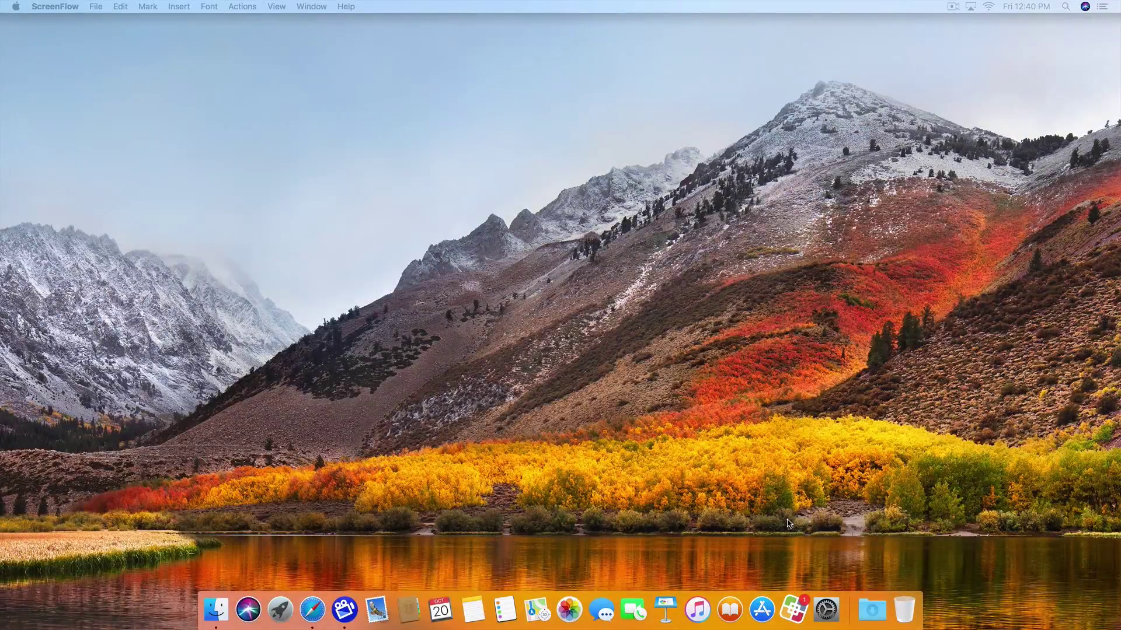
- Launch Self Service and view, then close, the Microsoft Word 2016 details
{"action": "left_click", "coordinate": [793, 609]}
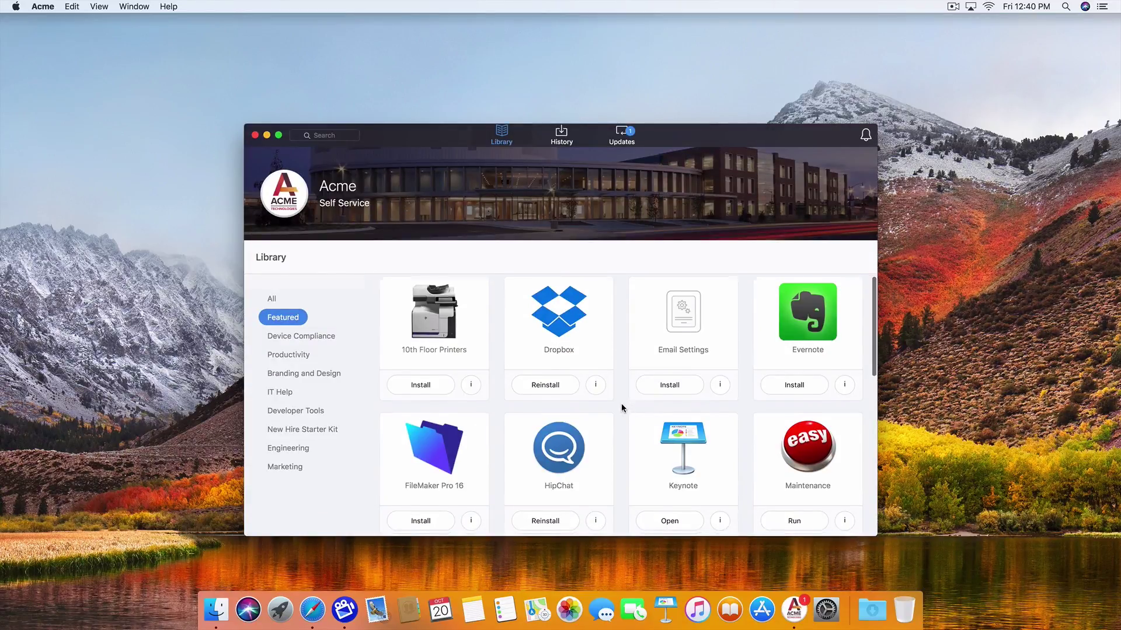
{"action": "scroll", "coordinate": [621, 404], "scroll_direction": "down", "scroll_amount": 1}
{"action": "scroll", "coordinate": [621, 404], "scroll_direction": "down", "scroll_amount": 1}
{"action": "scroll", "coordinate": [621, 403], "scroll_direction": "down", "scroll_amount": 1}
{"action": "scroll", "coordinate": [621, 404], "scroll_direction": "down", "scroll_amount": 1}
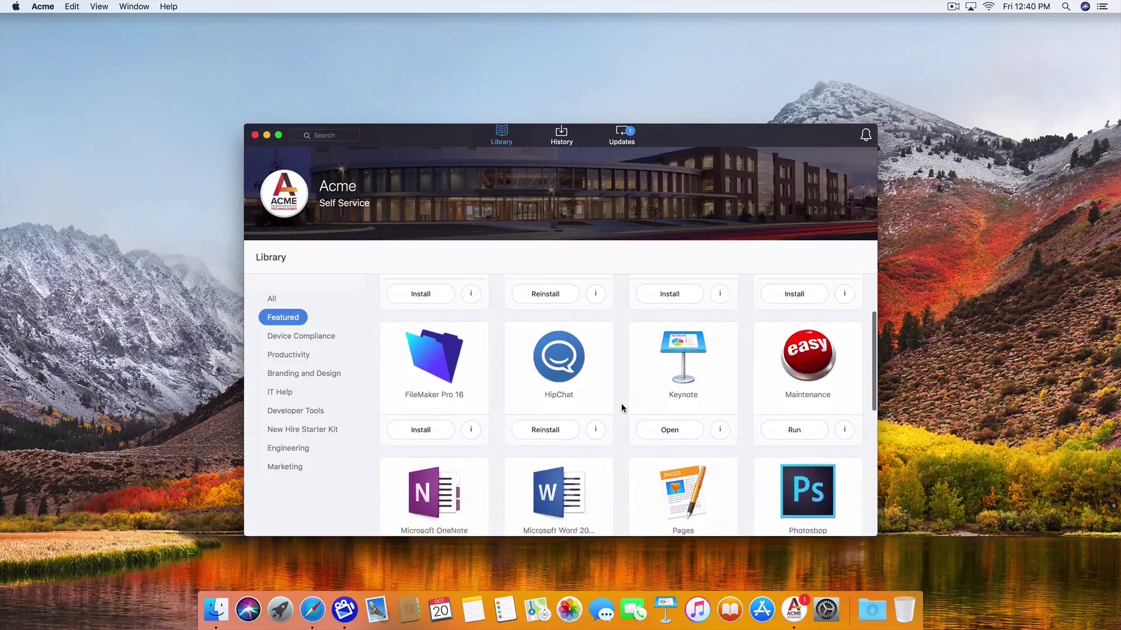
{"action": "scroll", "coordinate": [621, 404], "scroll_direction": "down", "scroll_amount": 1}
{"action": "scroll", "coordinate": [620, 403], "scroll_direction": "down", "scroll_amount": 1}
{"action": "scroll", "coordinate": [620, 404], "scroll_direction": "down", "scroll_amount": 1}
{"action": "scroll", "coordinate": [621, 404], "scroll_direction": "down", "scroll_amount": 1}
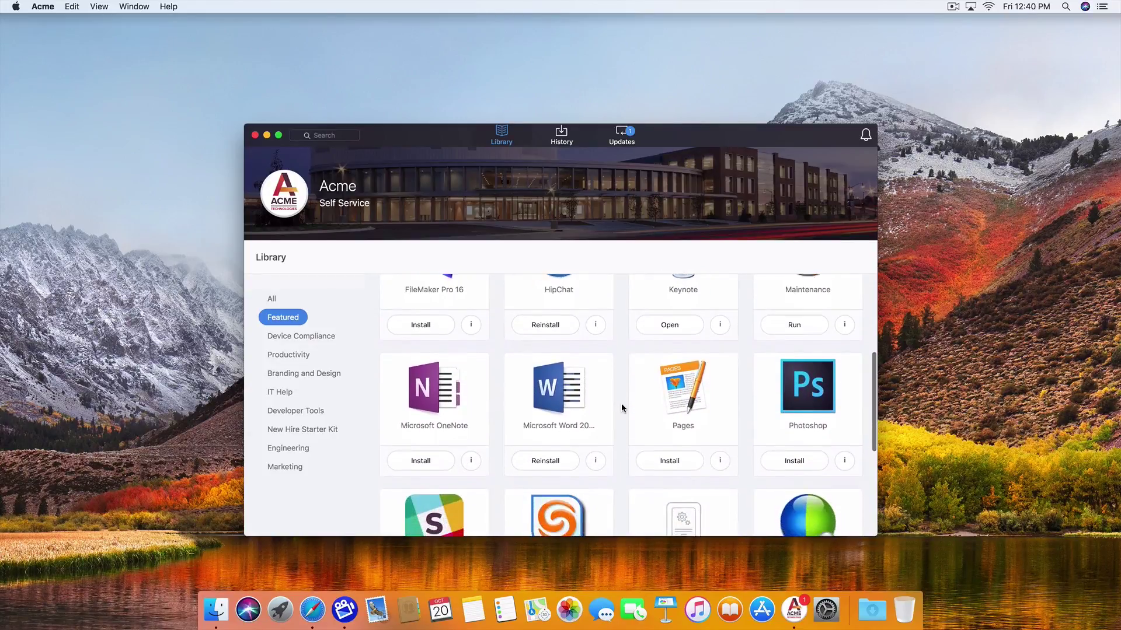
{"action": "scroll", "coordinate": [621, 403], "scroll_direction": "down", "scroll_amount": 1}
{"action": "scroll", "coordinate": [621, 404], "scroll_direction": "down", "scroll_amount": 1}
{"action": "scroll", "coordinate": [620, 404], "scroll_direction": "down", "scroll_amount": 1}
{"action": "scroll", "coordinate": [621, 403], "scroll_direction": "down", "scroll_amount": 1}
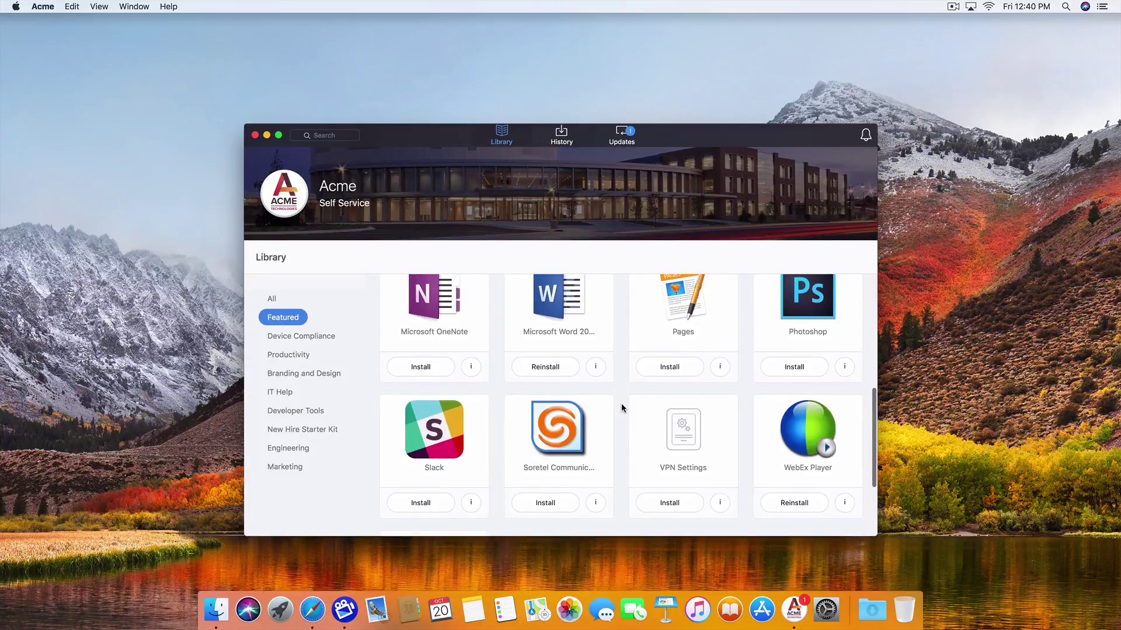
{"action": "left_click", "coordinate": [594, 367]}
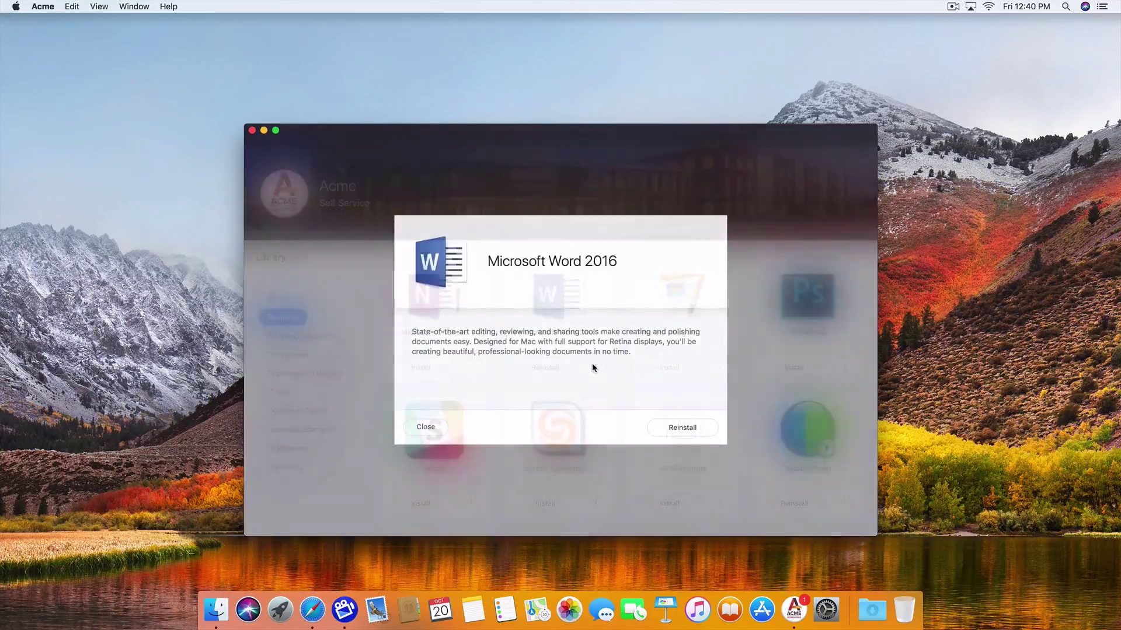
{"action": "left_click", "coordinate": [429, 426]}
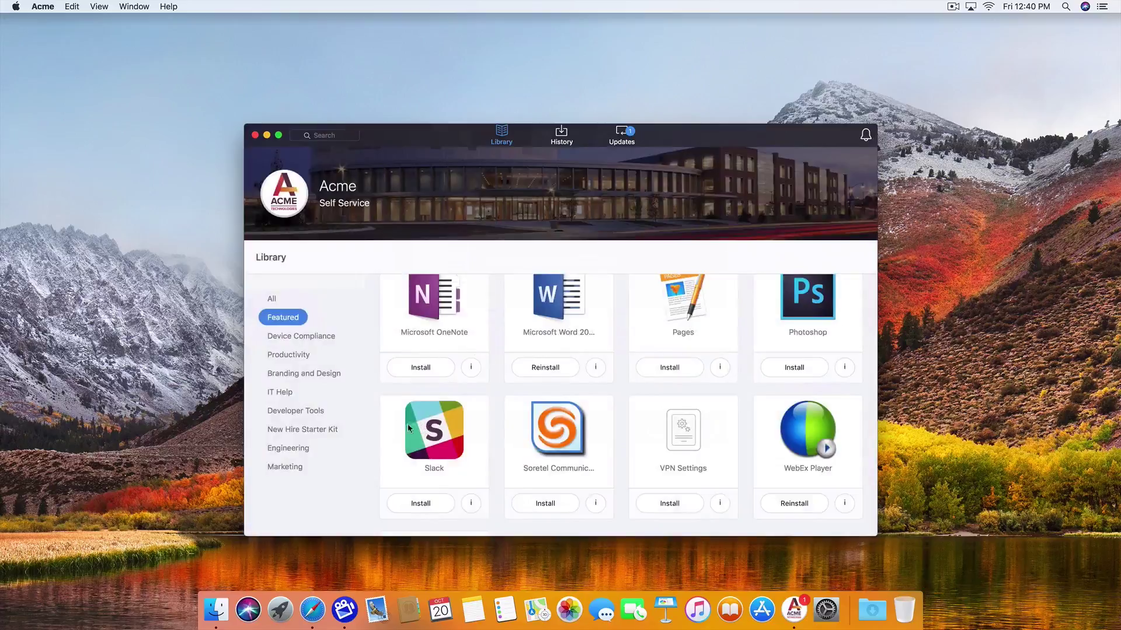
- Browse the Productivity, Branding and Design, IT Help, Developer Tools and New Hire Starter Kit categories
{"action": "left_click", "coordinate": [284, 356]}
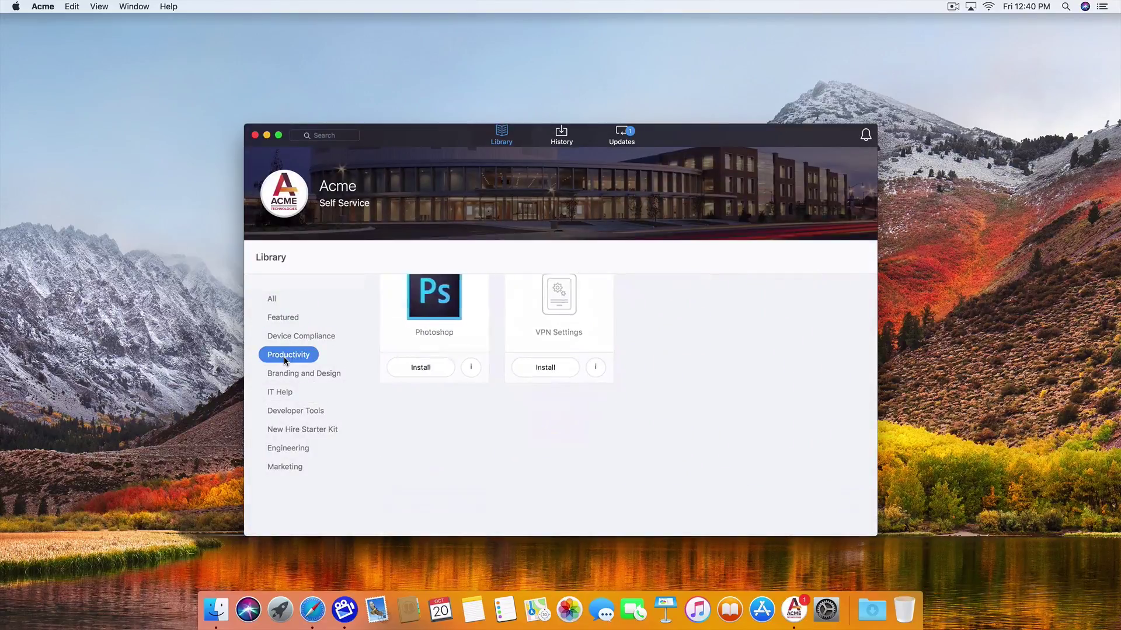
{"action": "left_click", "coordinate": [287, 378]}
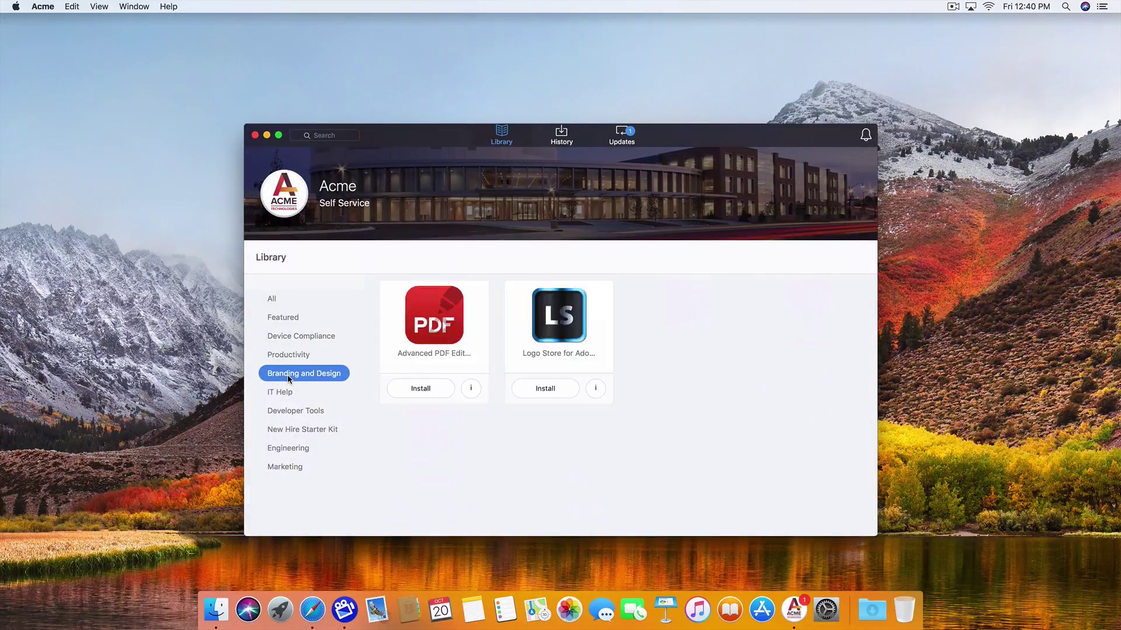
{"action": "left_click", "coordinate": [288, 394]}
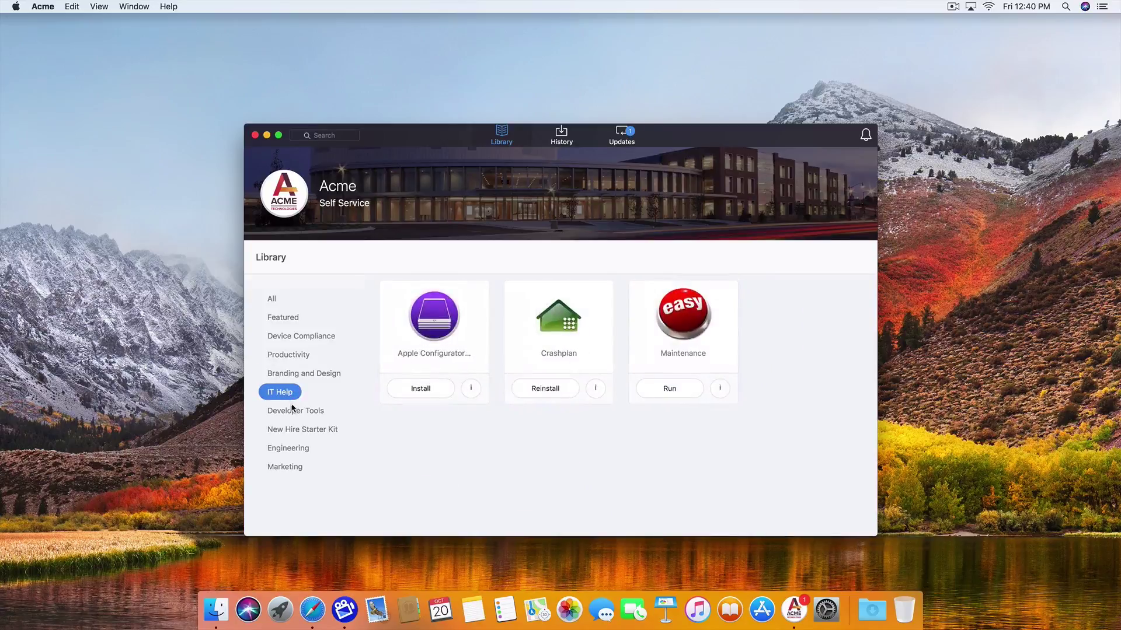
{"action": "left_click", "coordinate": [294, 411]}
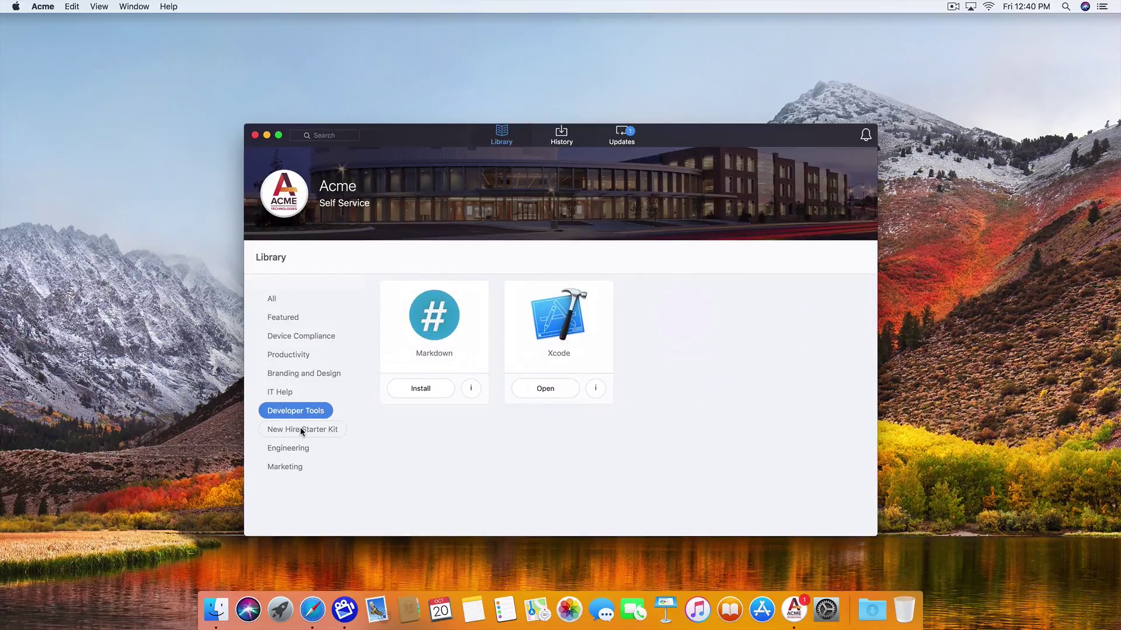
{"action": "left_click", "coordinate": [301, 430]}
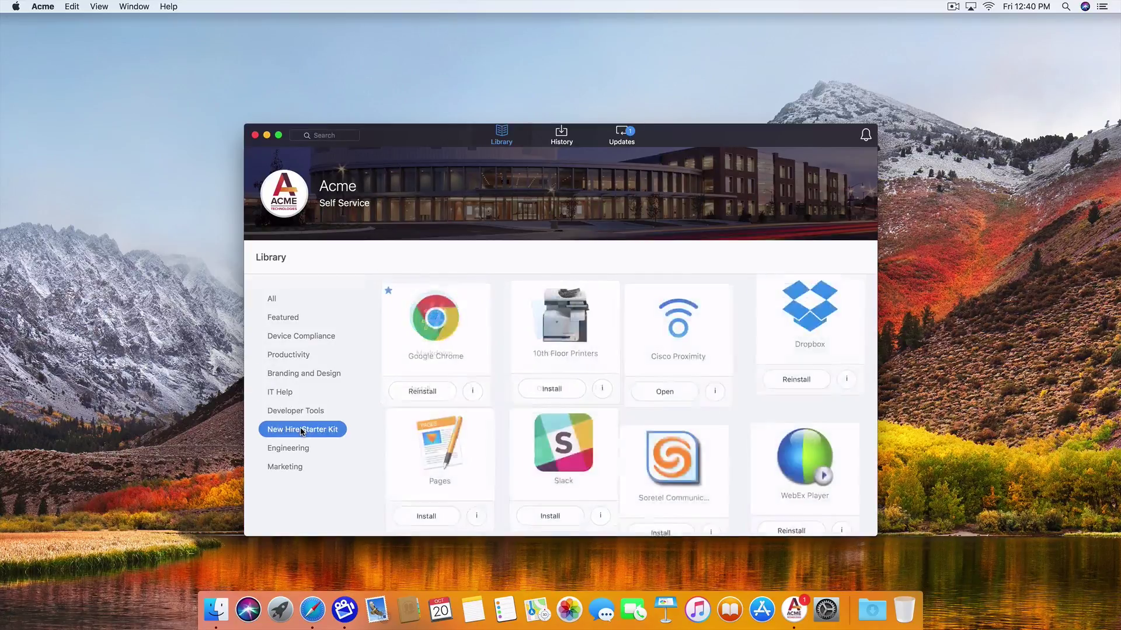
- Start the Google Chrome update from Self Service's Updates list, then return to the Library
{"action": "left_click", "coordinate": [561, 141]}
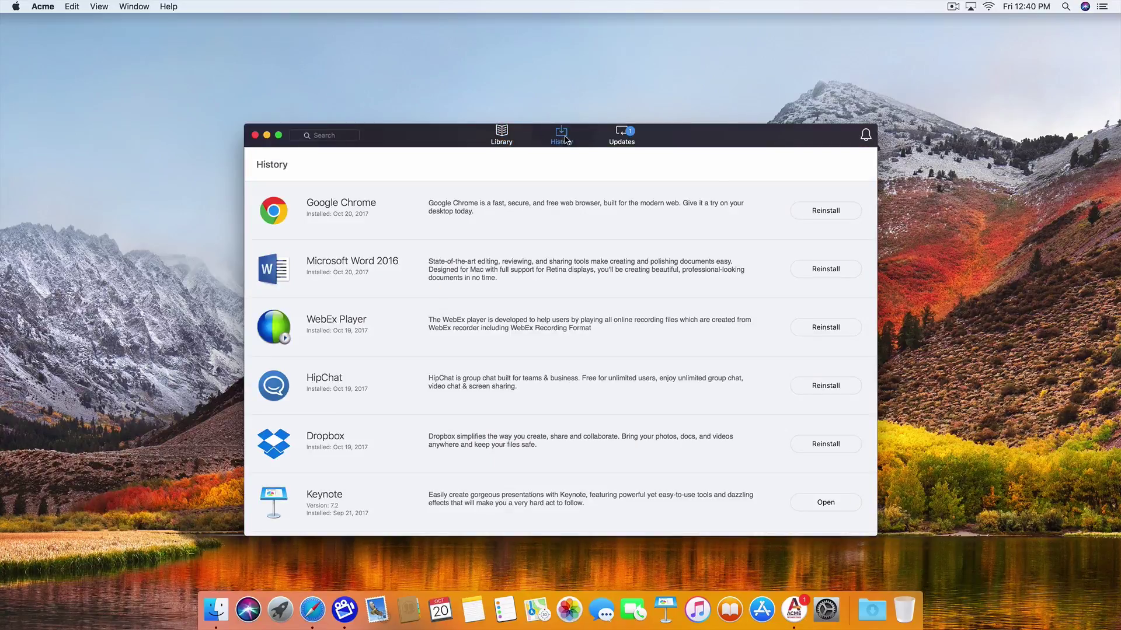
{"action": "left_click", "coordinate": [619, 140]}
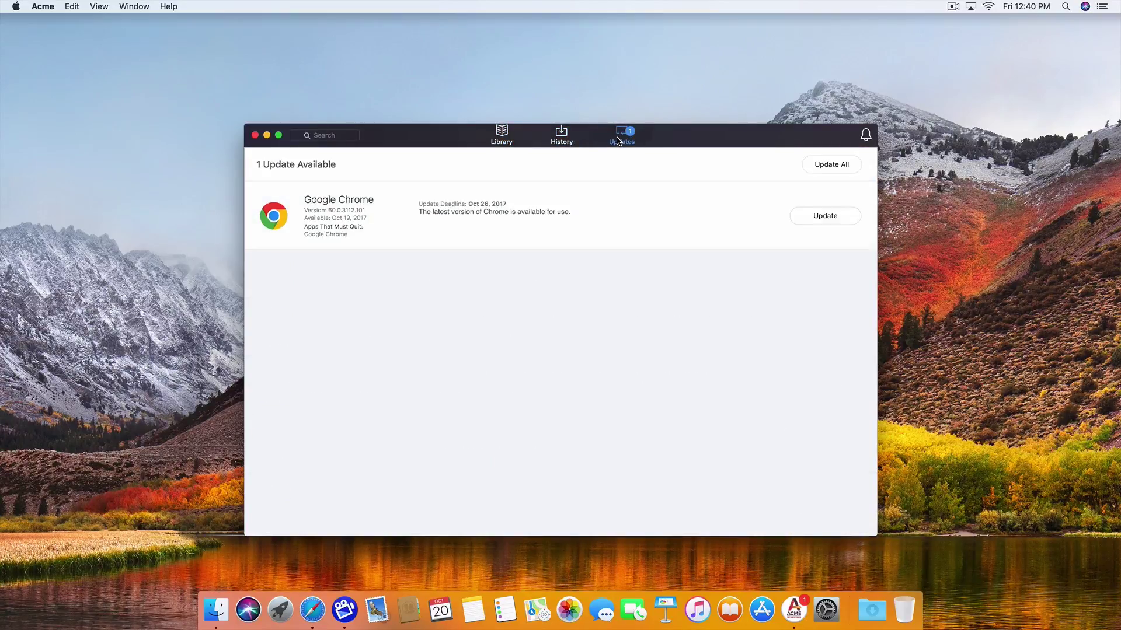
{"action": "left_click", "coordinate": [818, 215]}
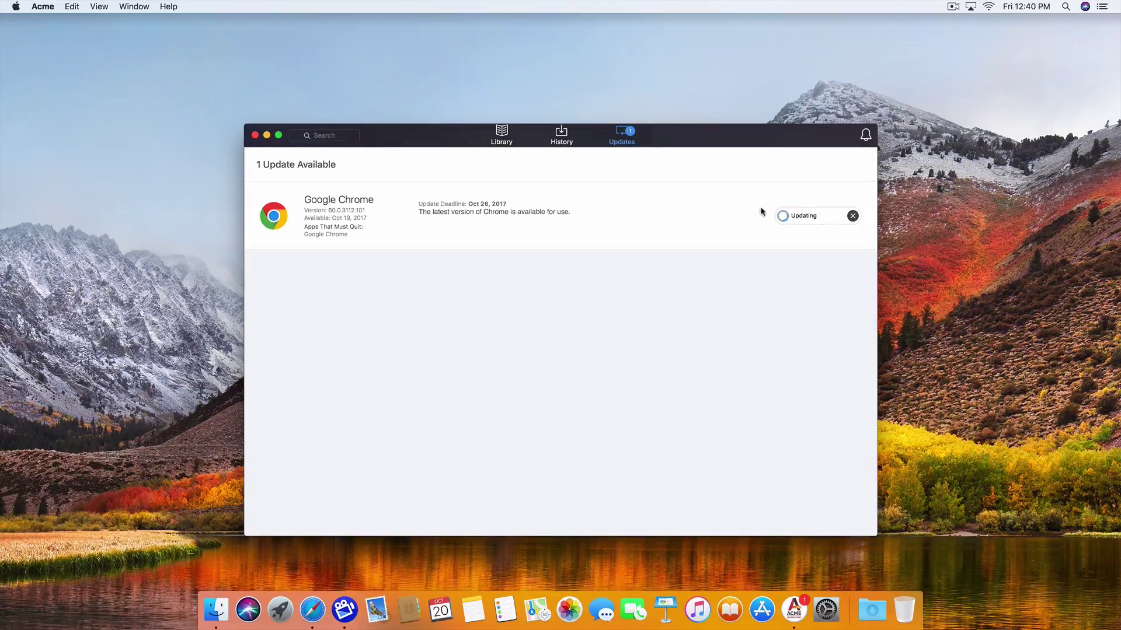
{"action": "left_click", "coordinate": [500, 136]}
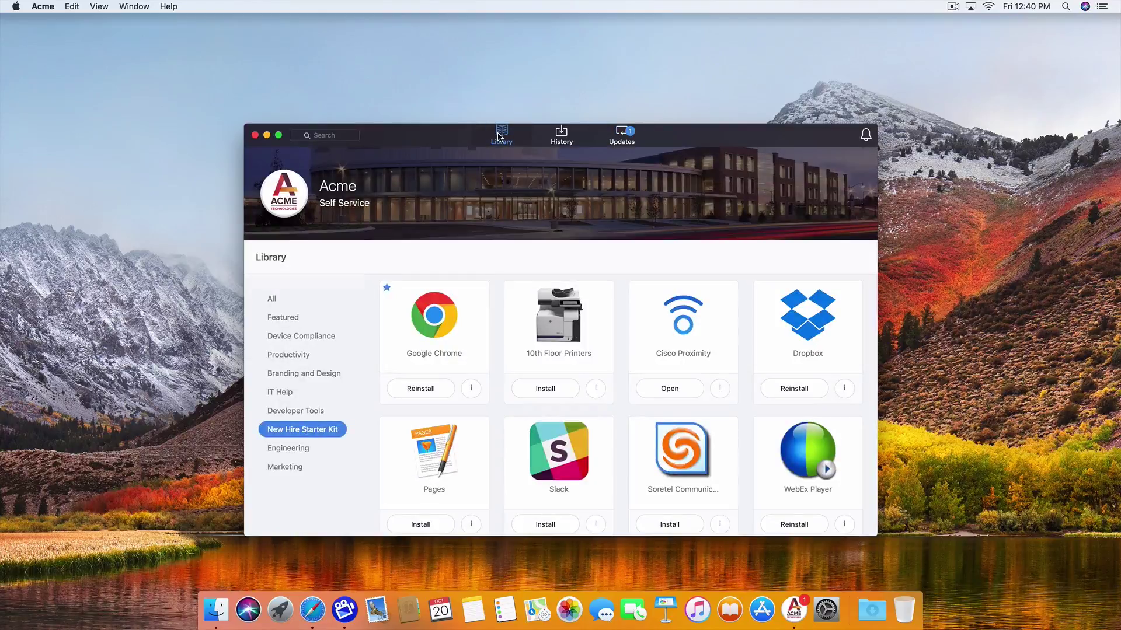